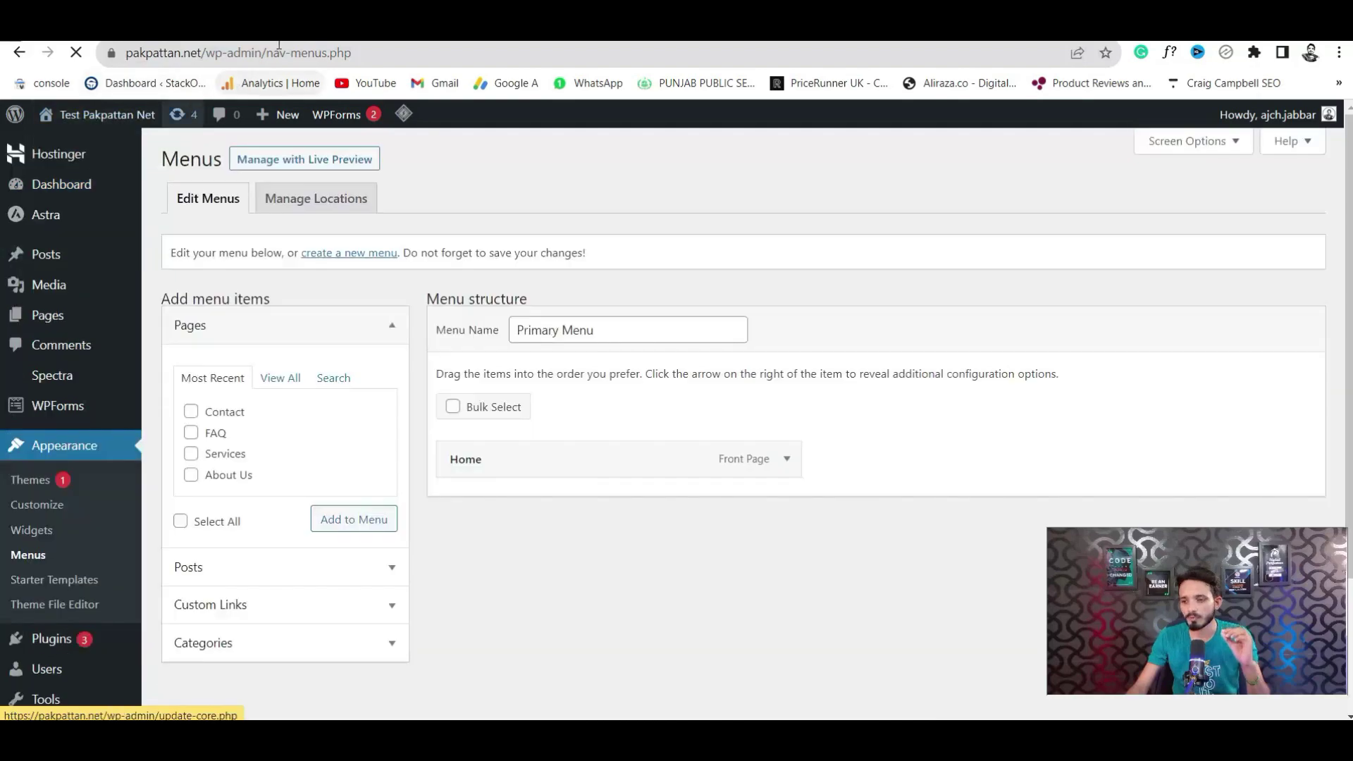
Step: Remove the FAQ item from the Primary Menu's structure
left_click(251, 42)
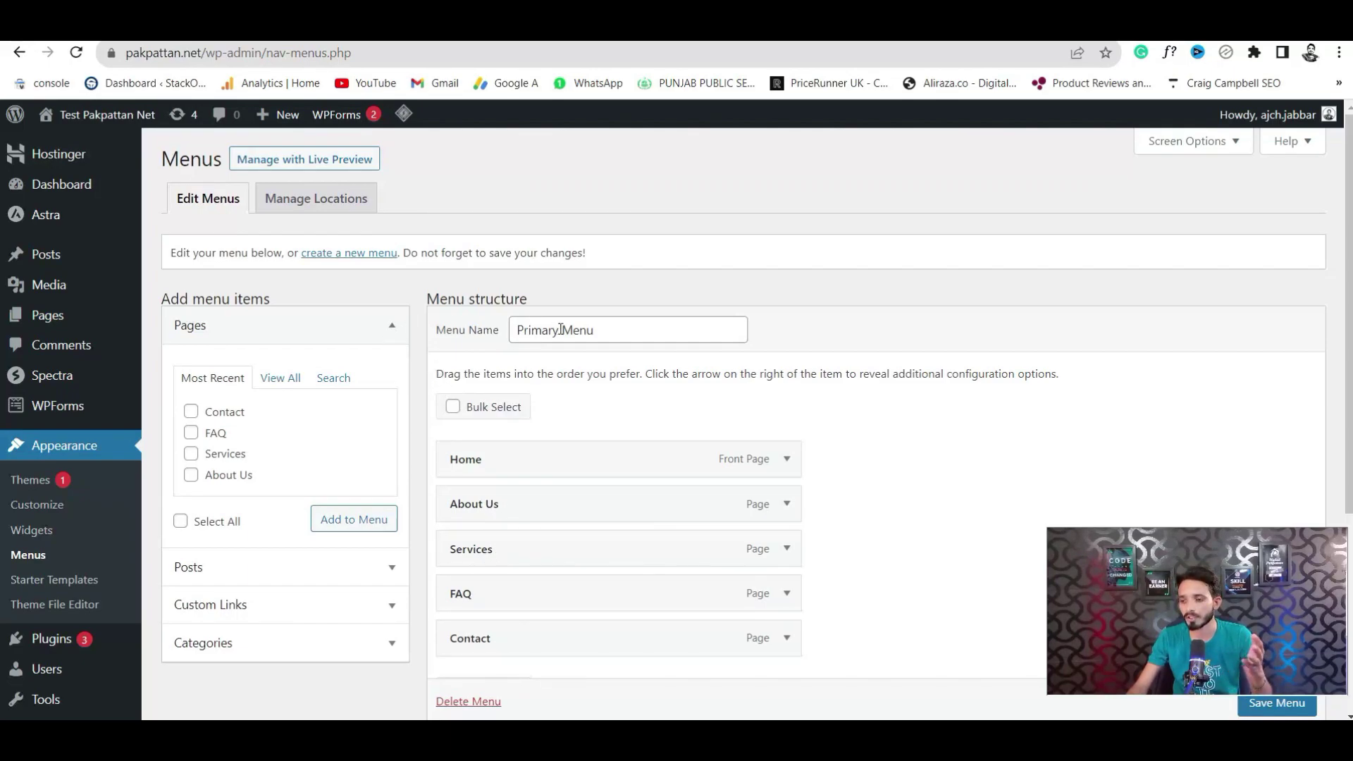
left_click_drag(595, 330, 500, 341)
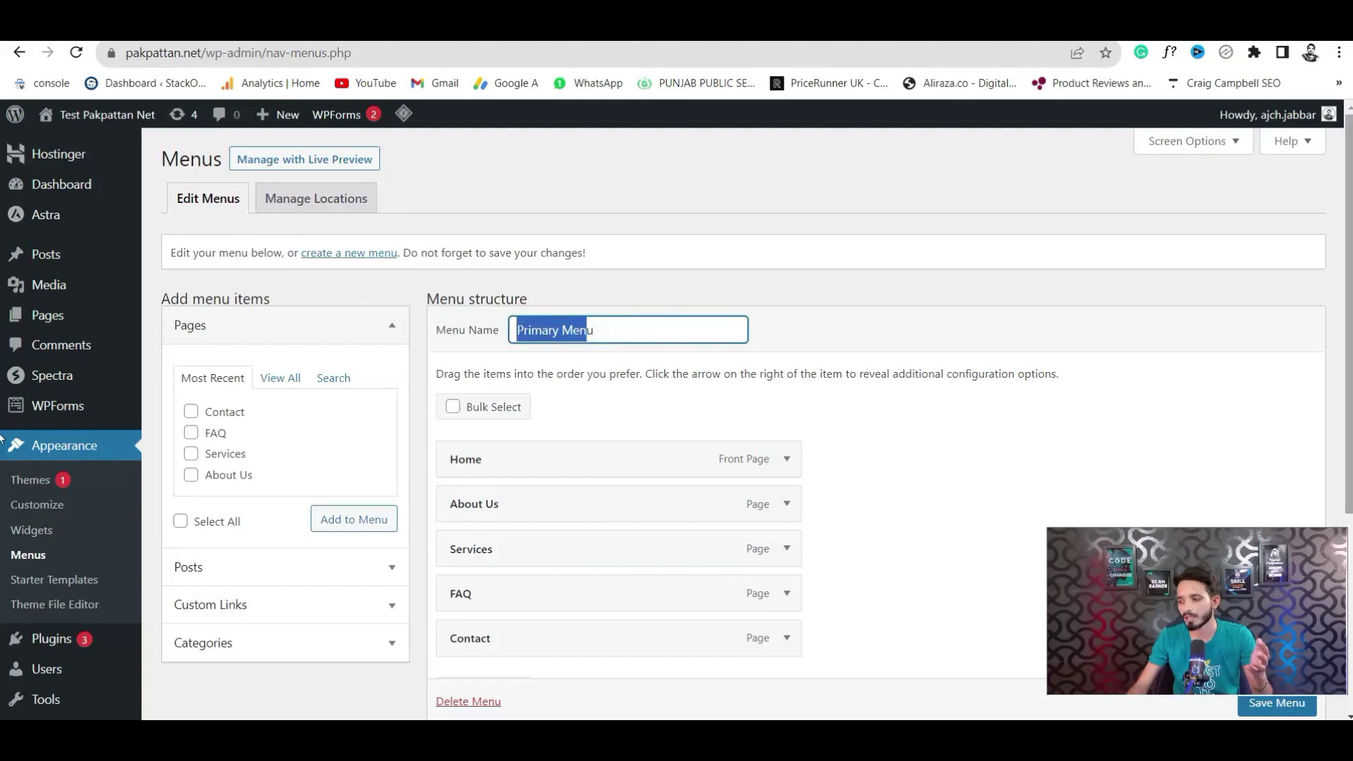
scroll(625, 610, "down", 3)
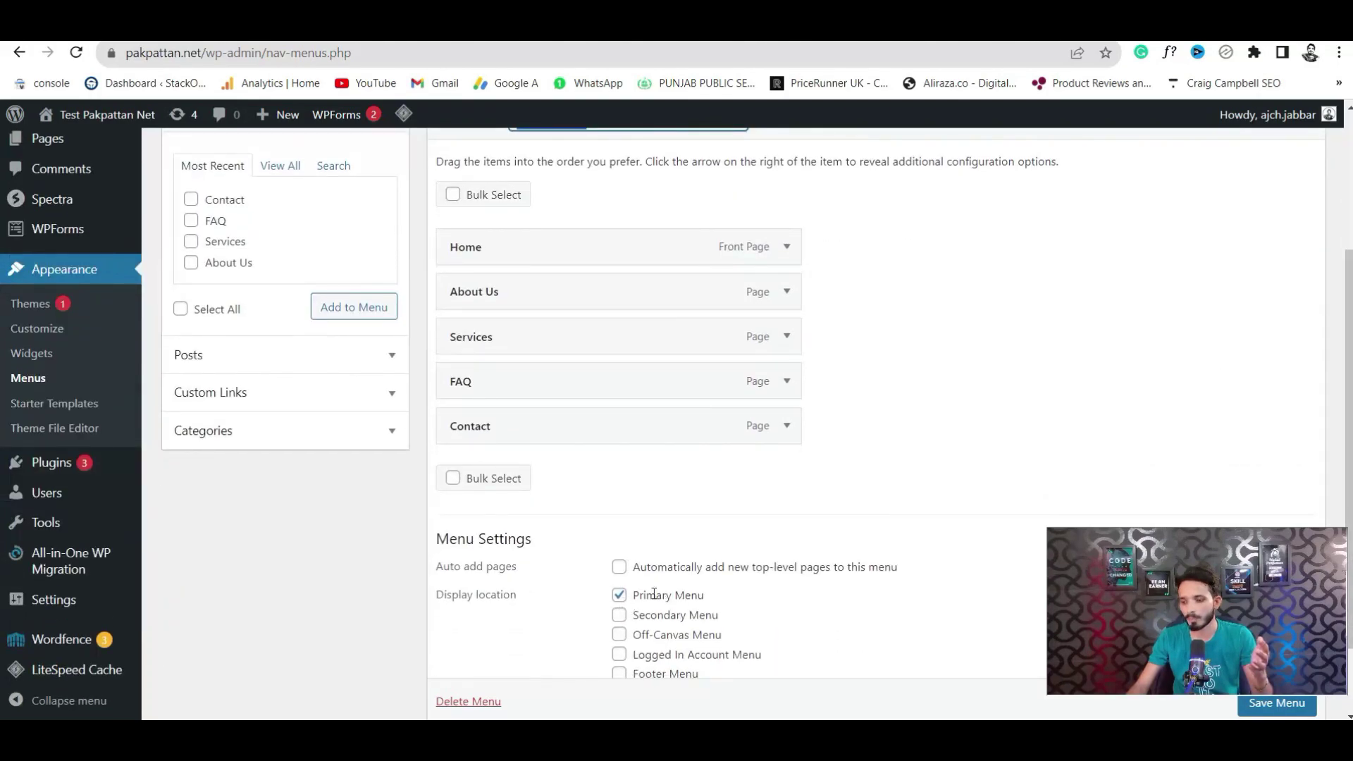
scroll(2, 384, "up", 1)
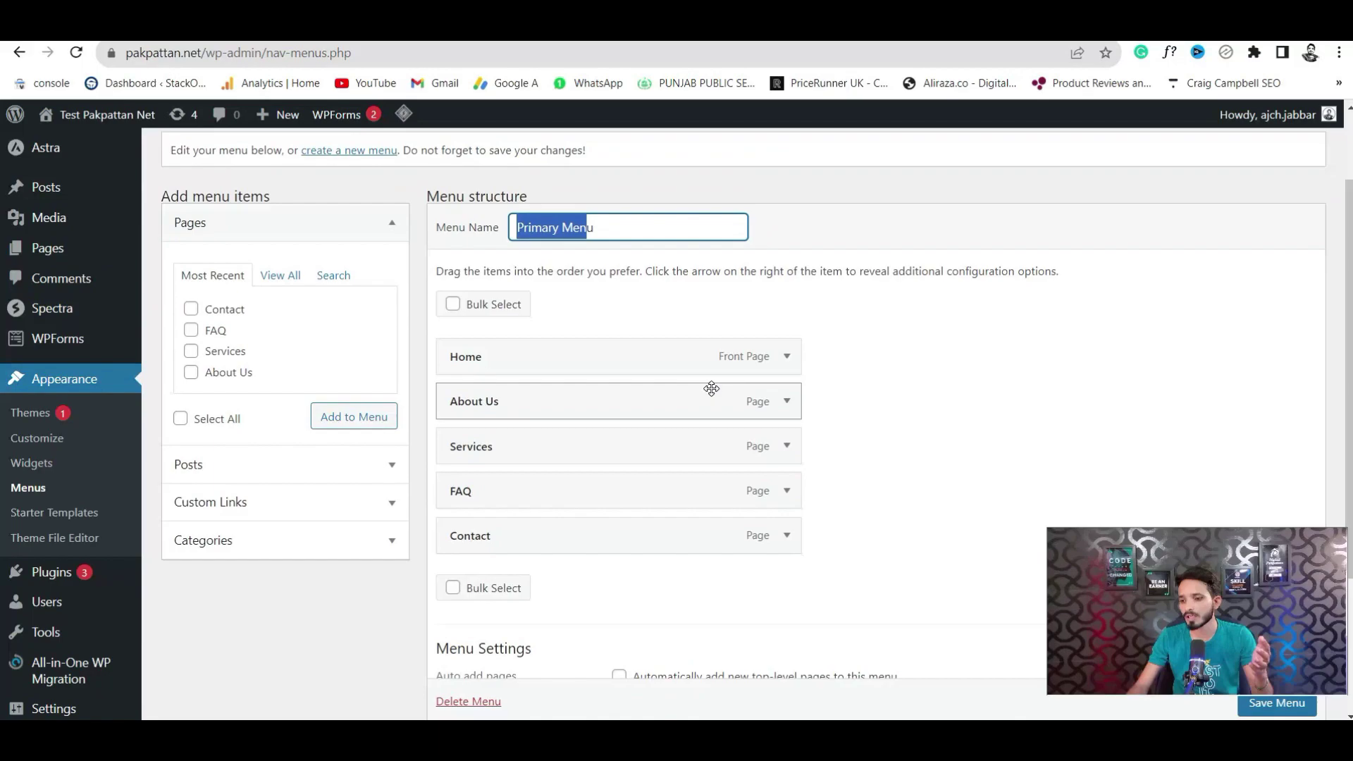
left_click(787, 491)
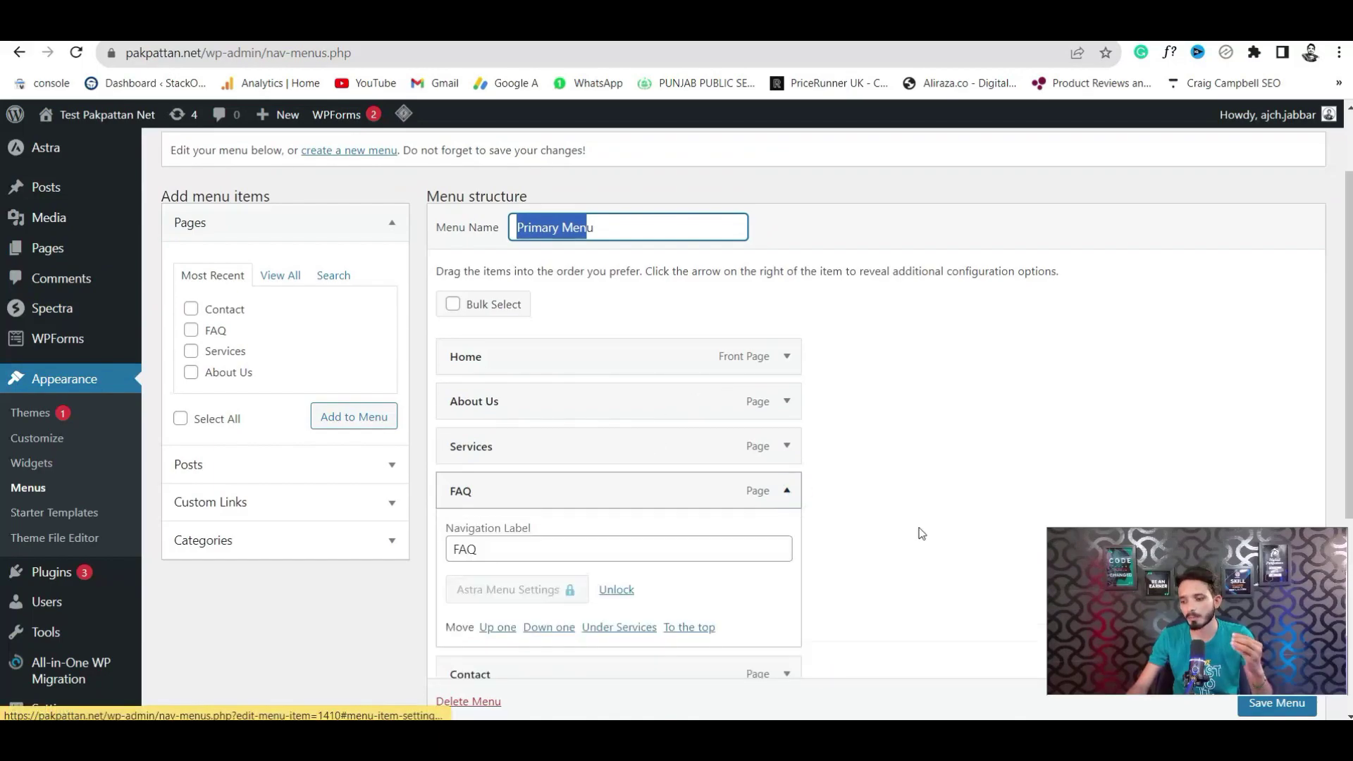
scroll(2, 446, "down", 2)
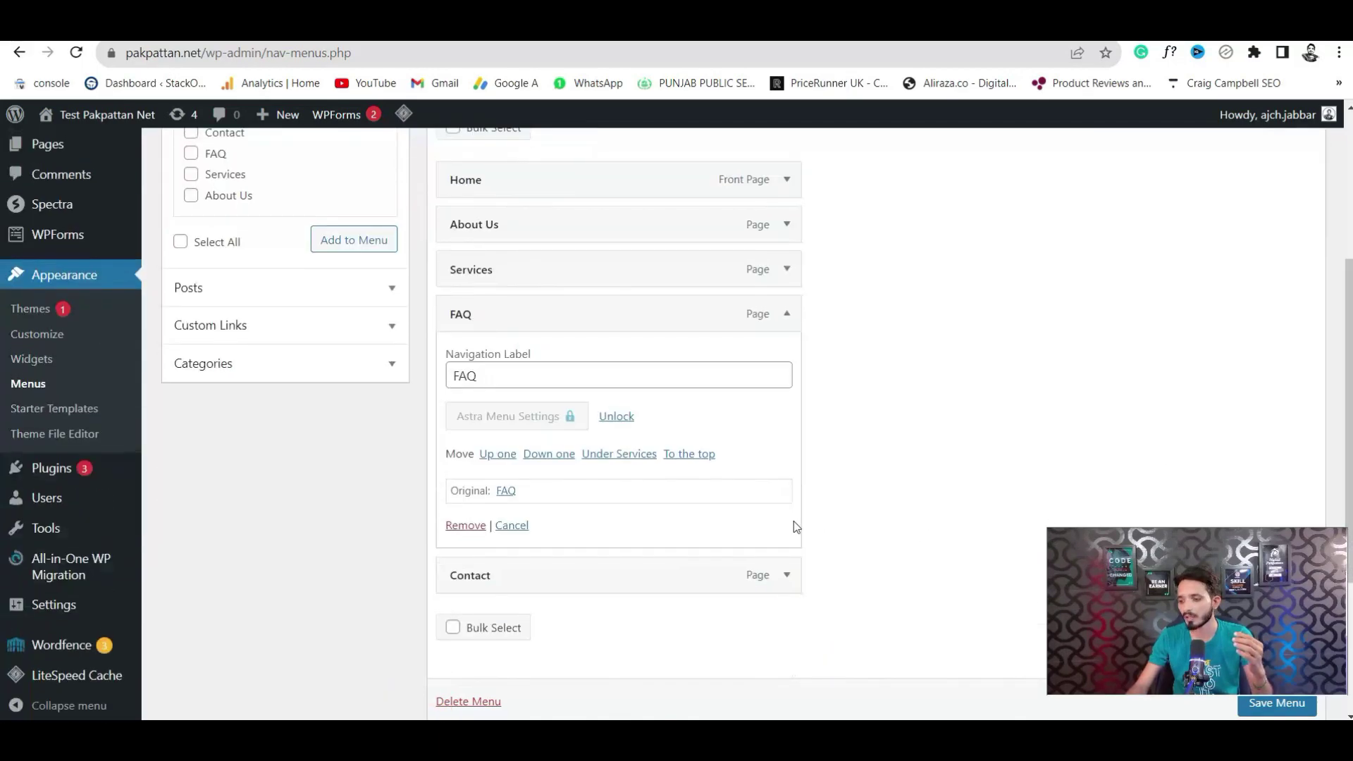
left_click(465, 526)
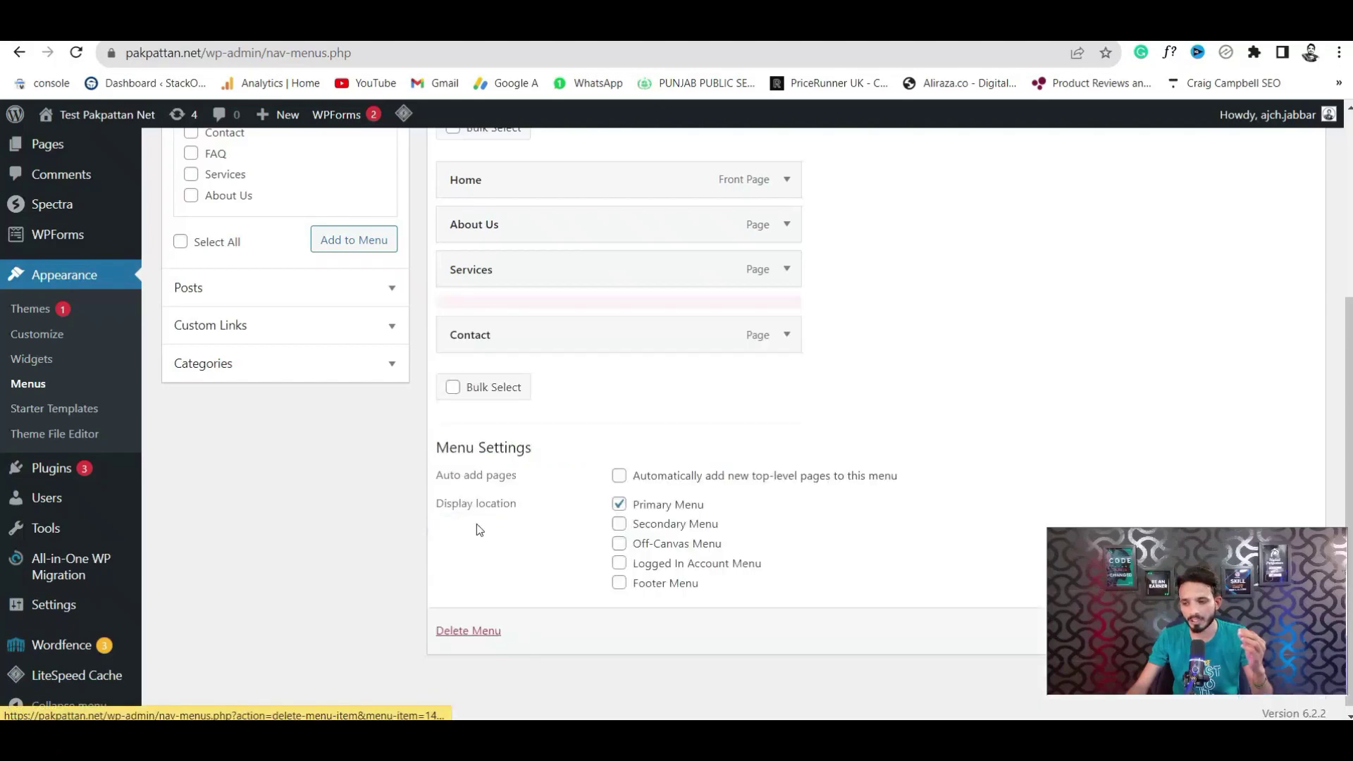
Step: Save the Primary Menu and reload the pakpattan.net home page to check its header navigation
mouse_move(1349, 498)
left_mouse_down()
mouse_move(1349, 439)
mouse_move(1349, 502)
left_mouse_up()
left_click_drag(1221, 592, 301, 576)
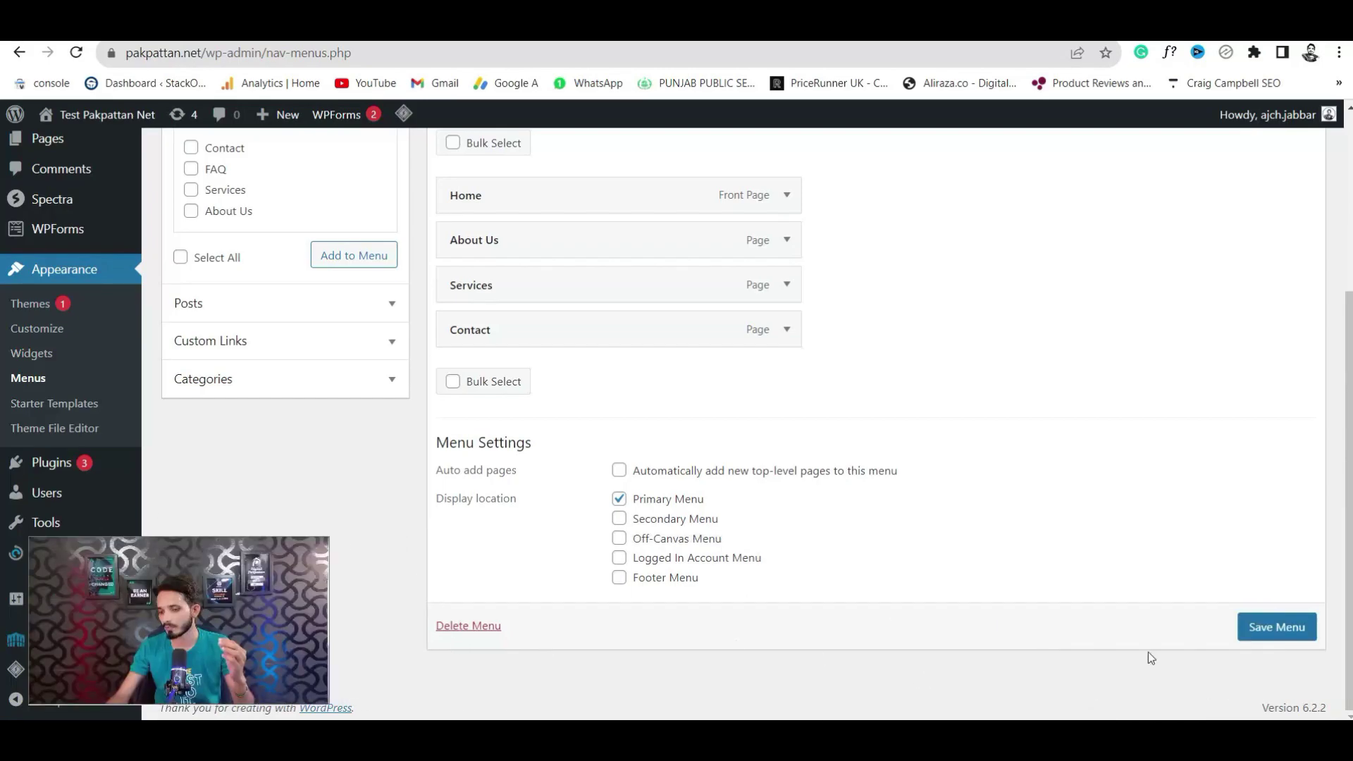
left_click(1291, 630)
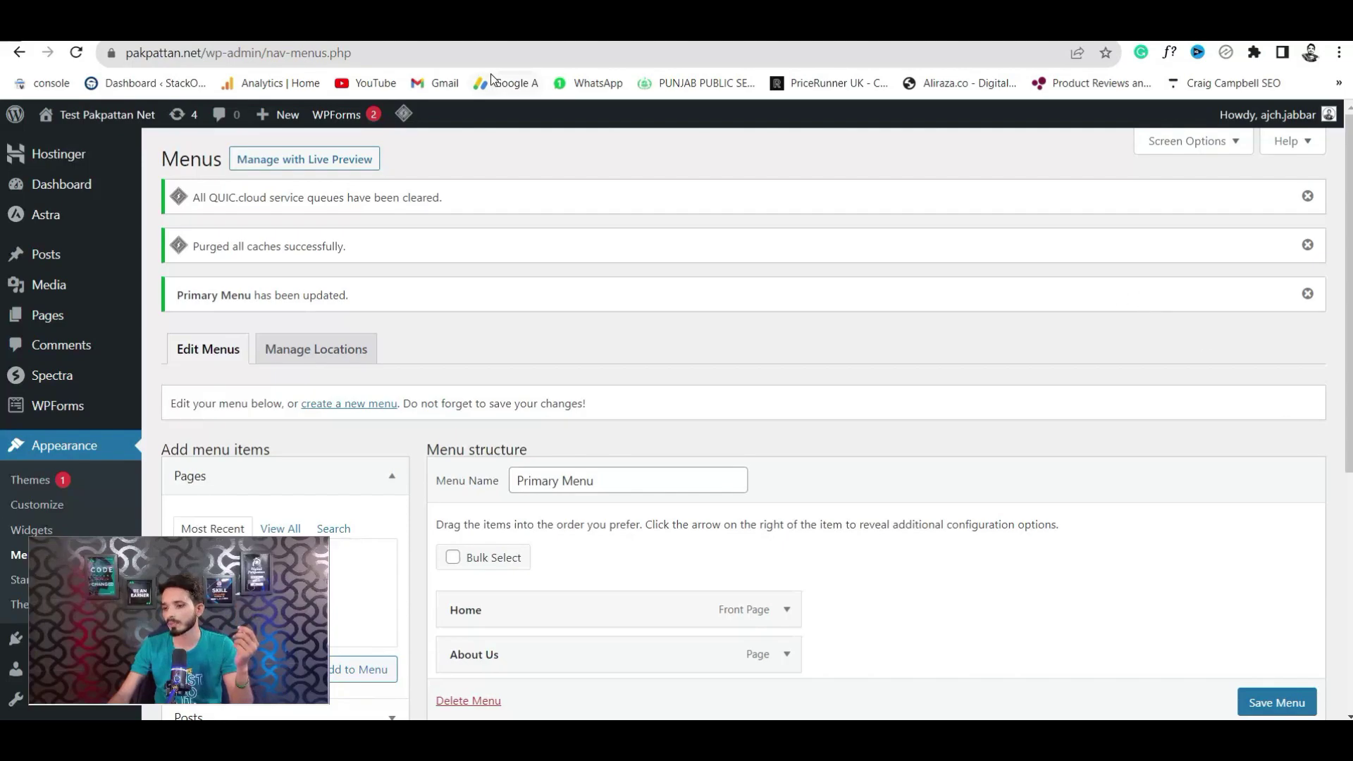
left_click(451, 30)
left_click(77, 53)
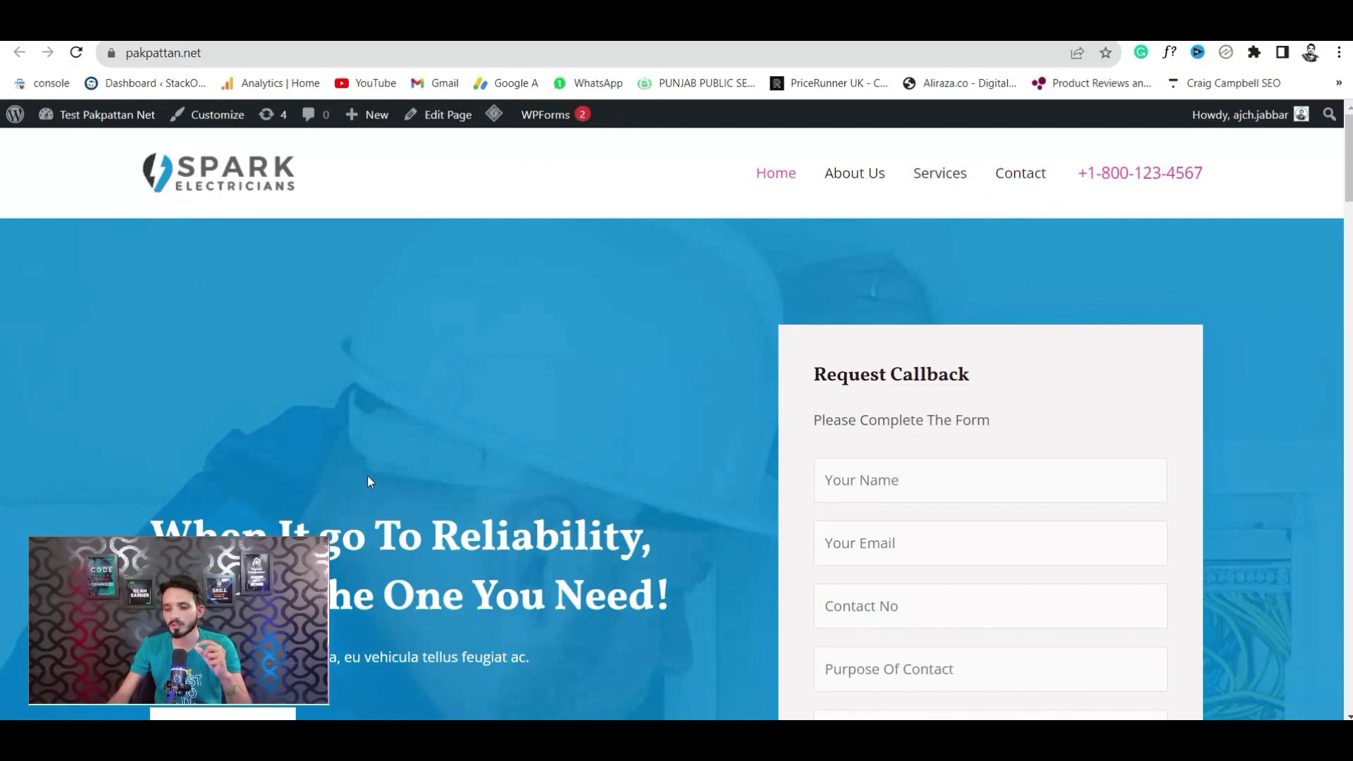
left_click_drag(889, 594, 1141, 650)
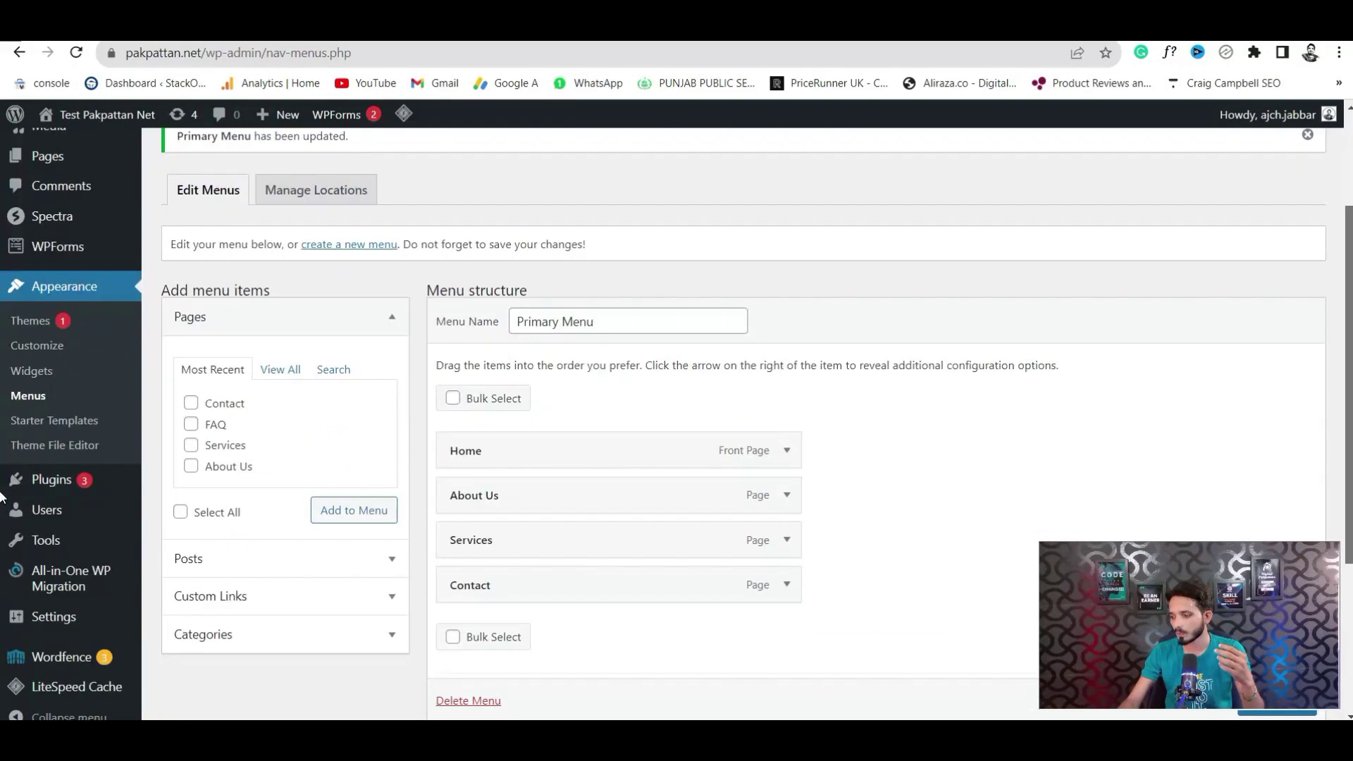
Step: Create a new navigation menu named "pakpattan Primary menu"
left_click_drag(1350, 488, 1349, 506)
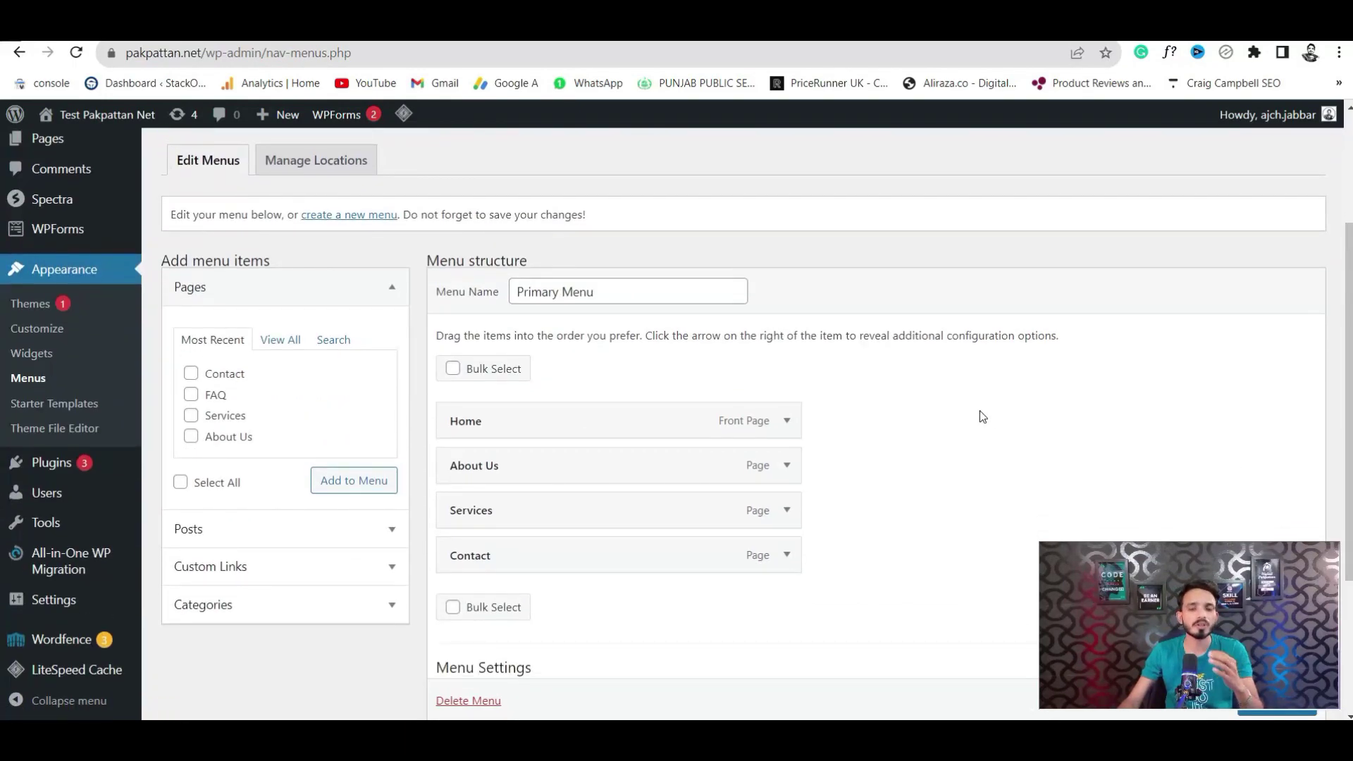
triple_click(599, 291)
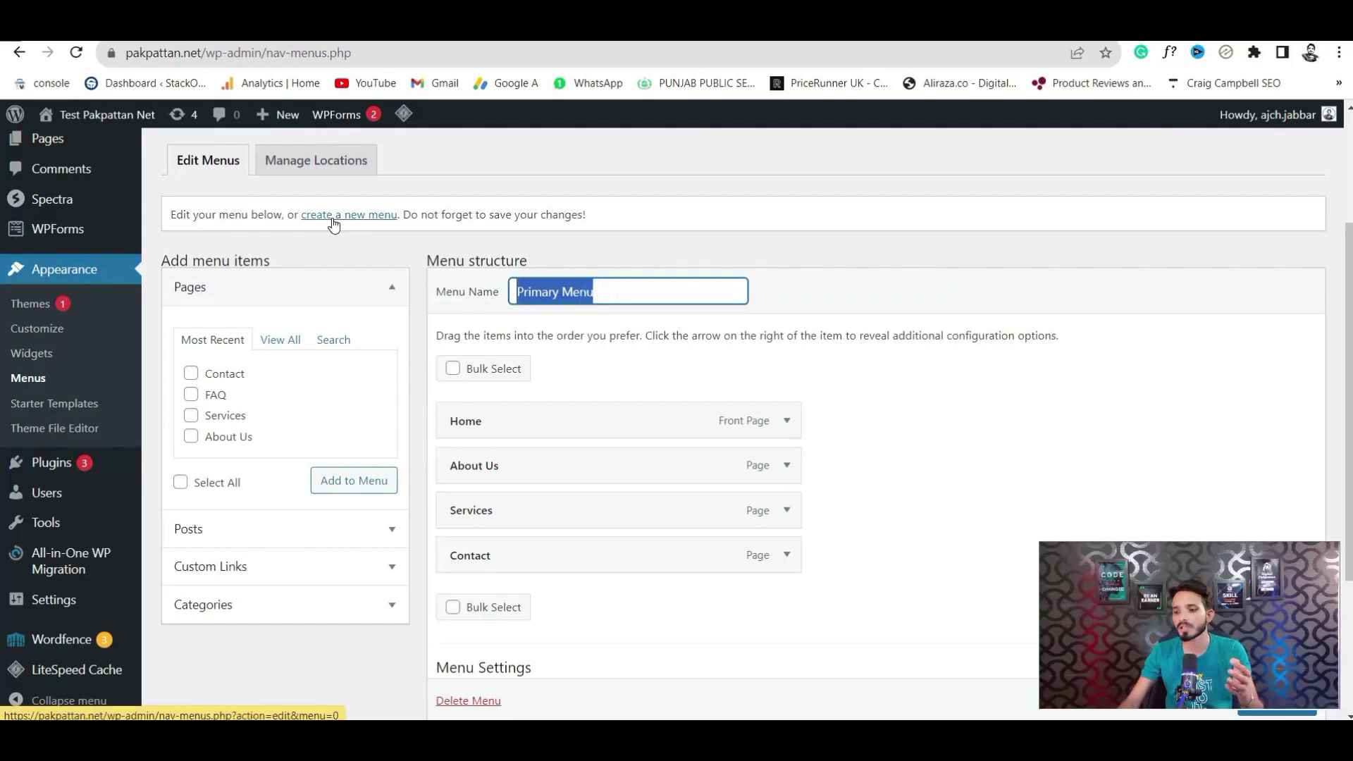
left_click(332, 220)
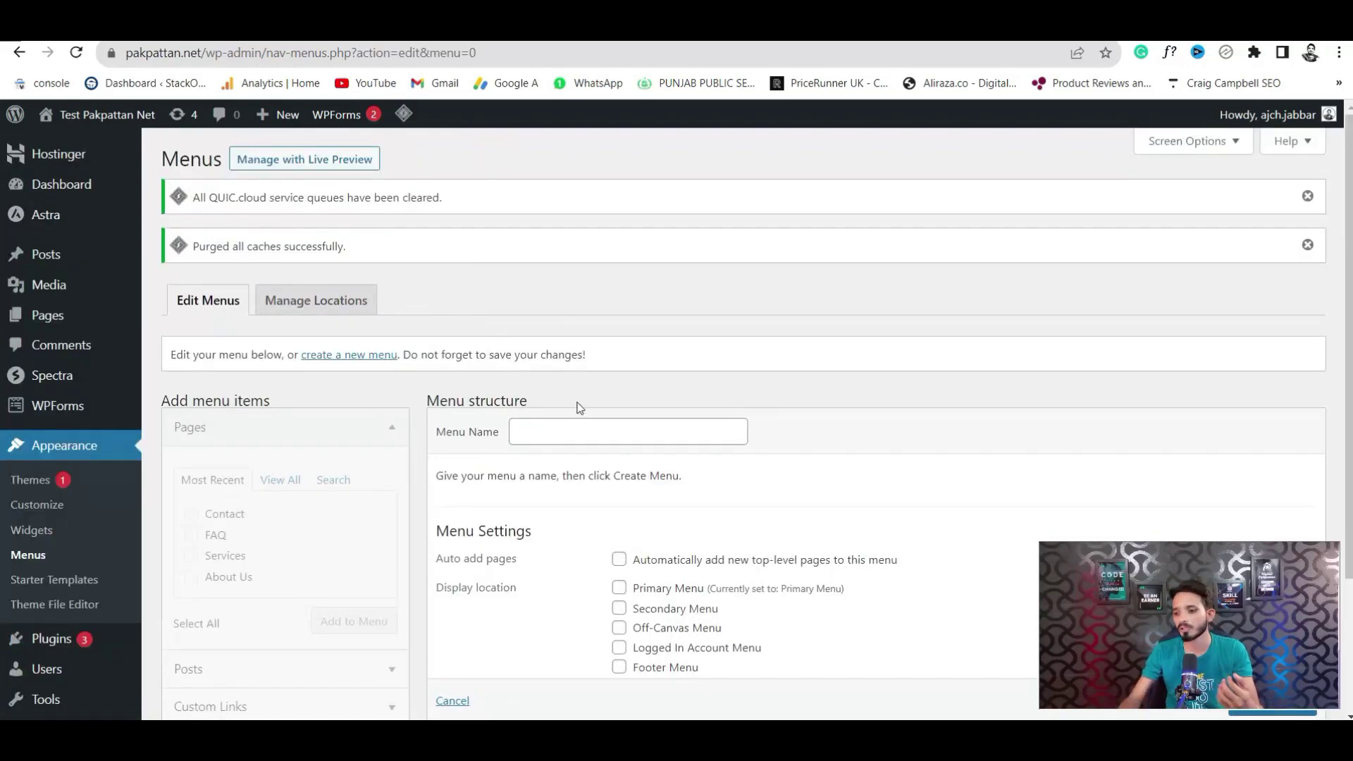
left_click(575, 420)
type("pakpattan P")
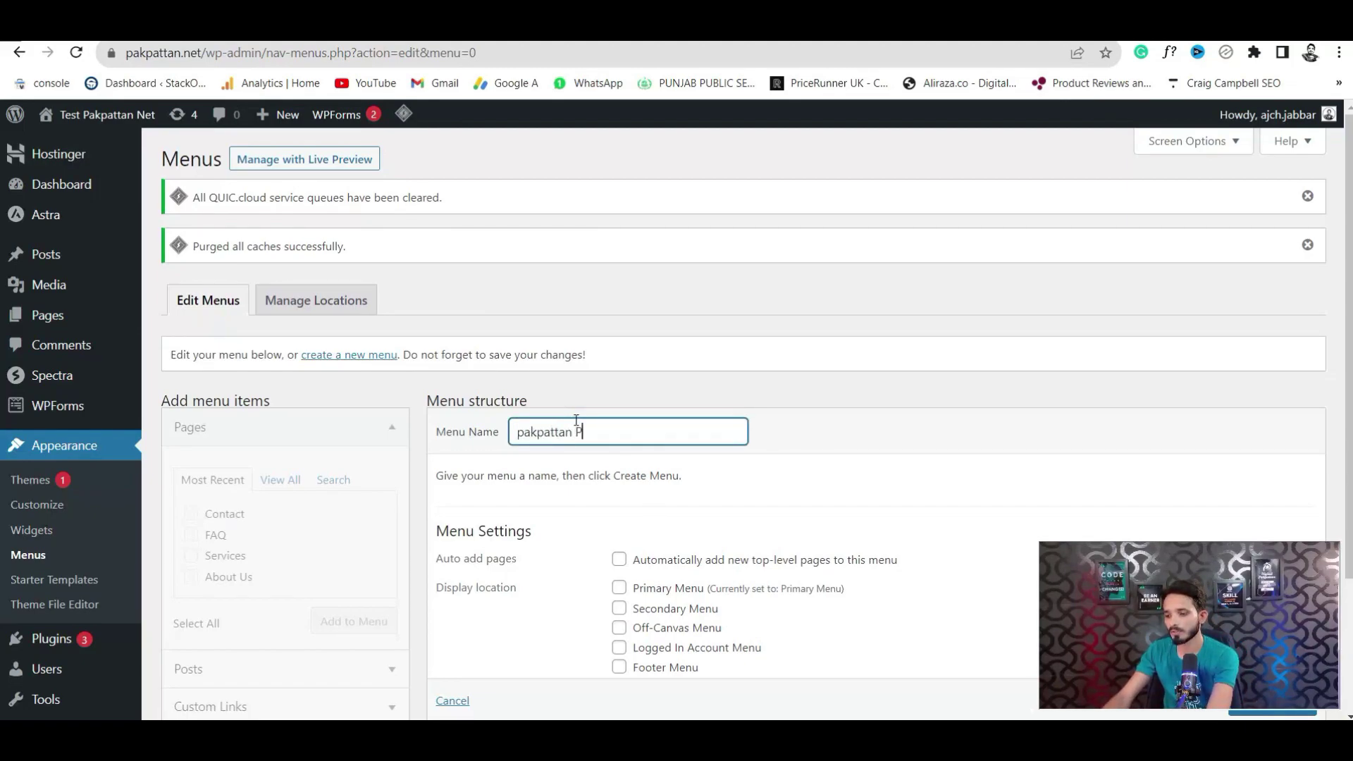
type("rimary menu")
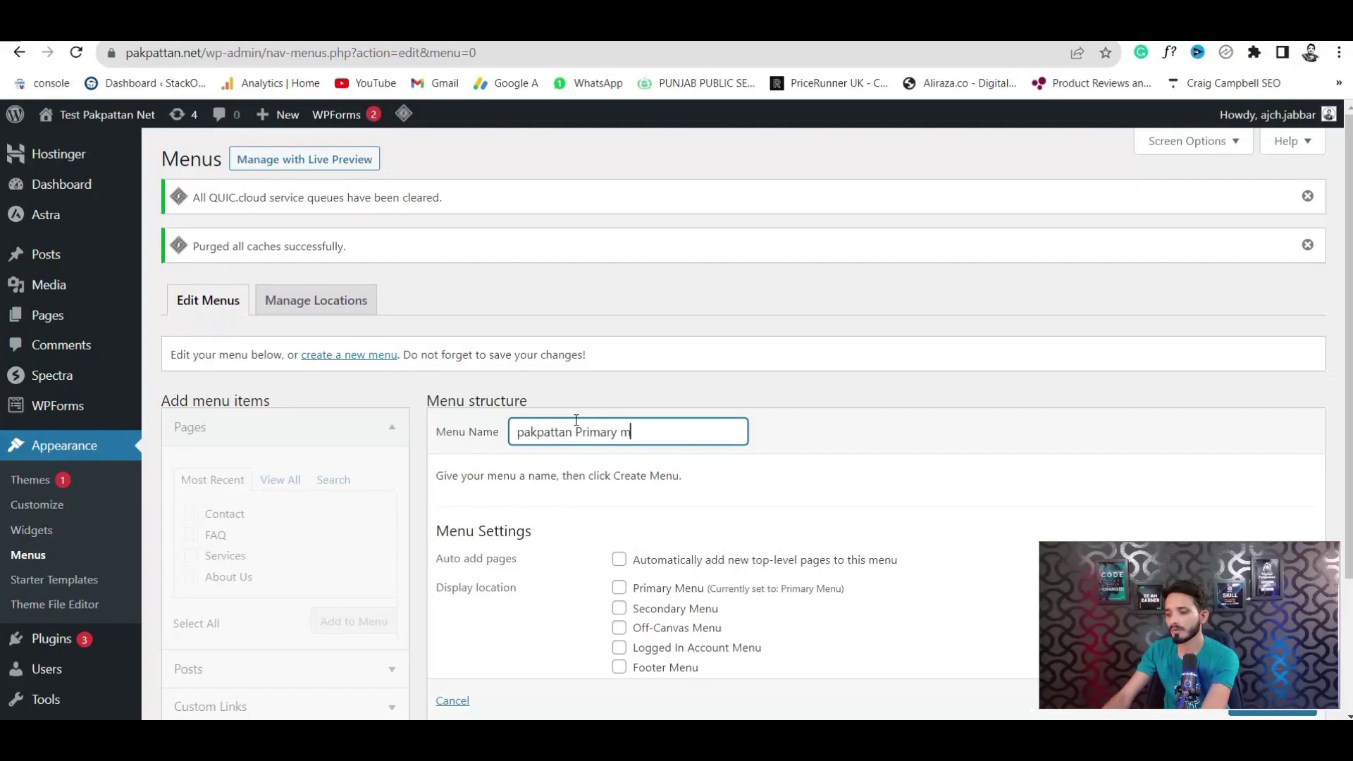
left_click_drag(671, 443, 509, 435)
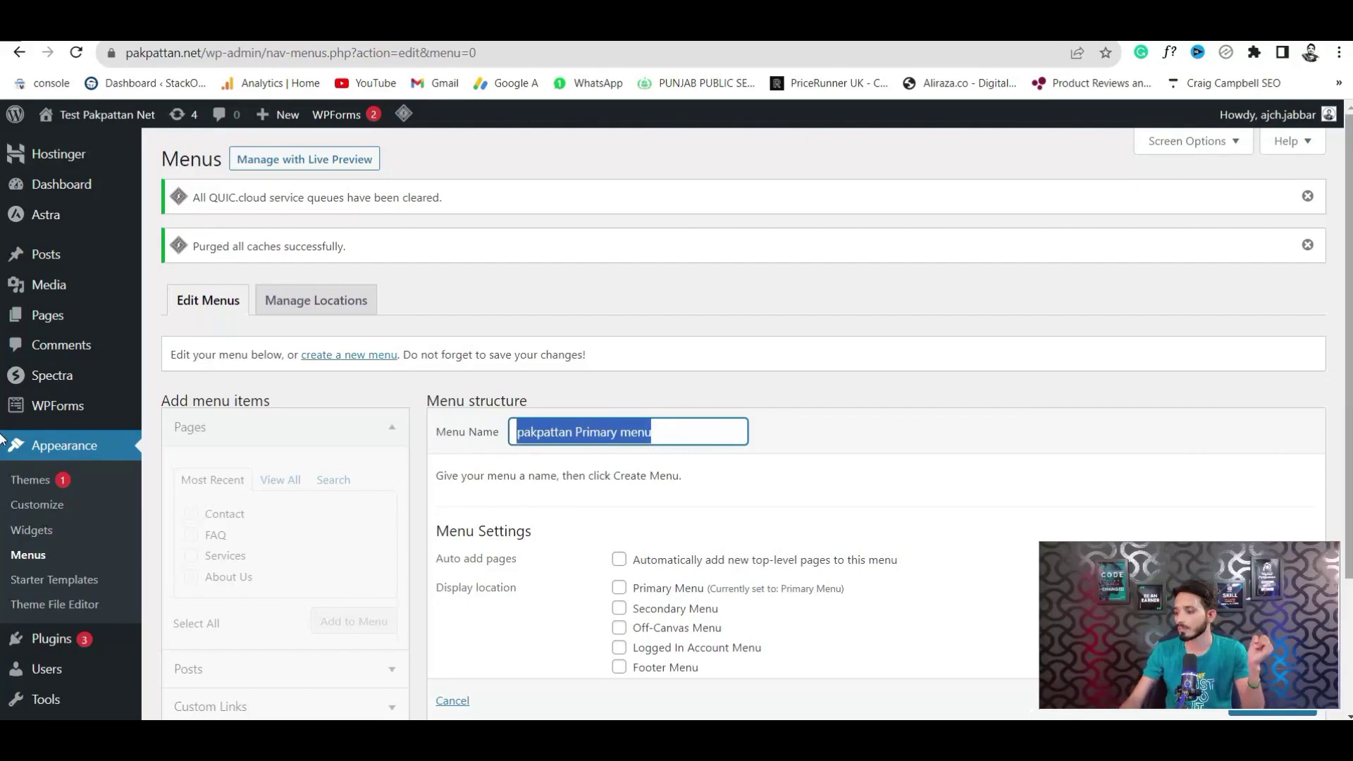
scroll(1026, 426, "down", 2)
left_click_drag(1259, 561, 508, 559)
left_click(1244, 611)
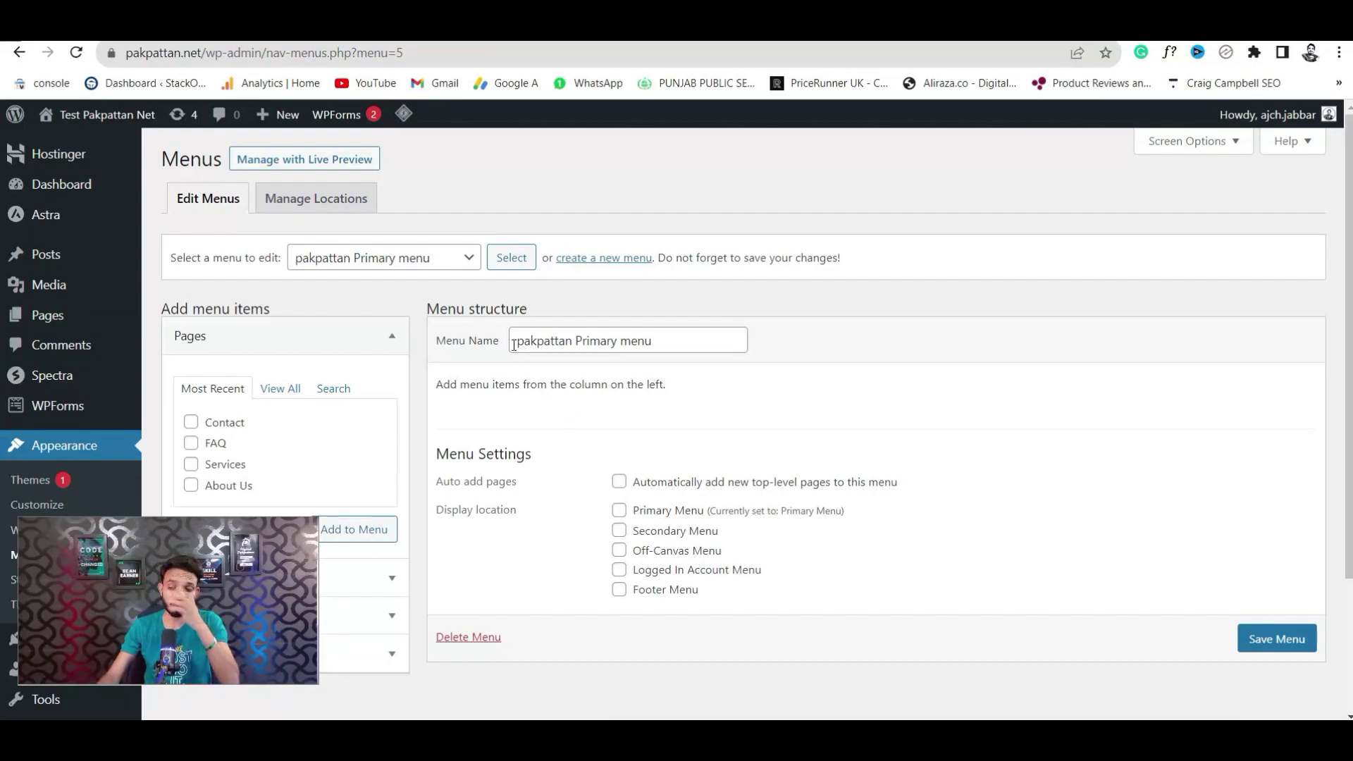
Step: Save the new menu with the Primary Menu display location, and reload the site's home page to check its header
left_click_drag(658, 341, 462, 331)
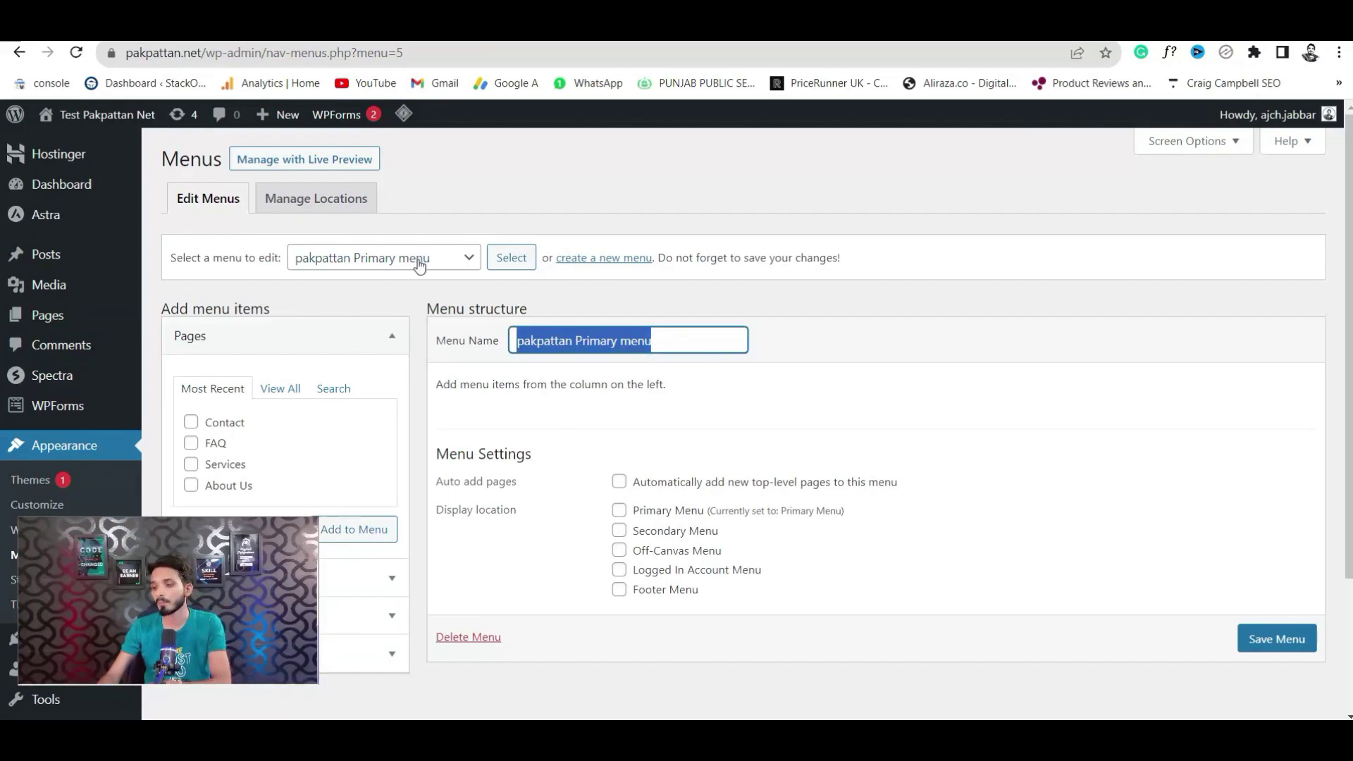
left_click(620, 513)
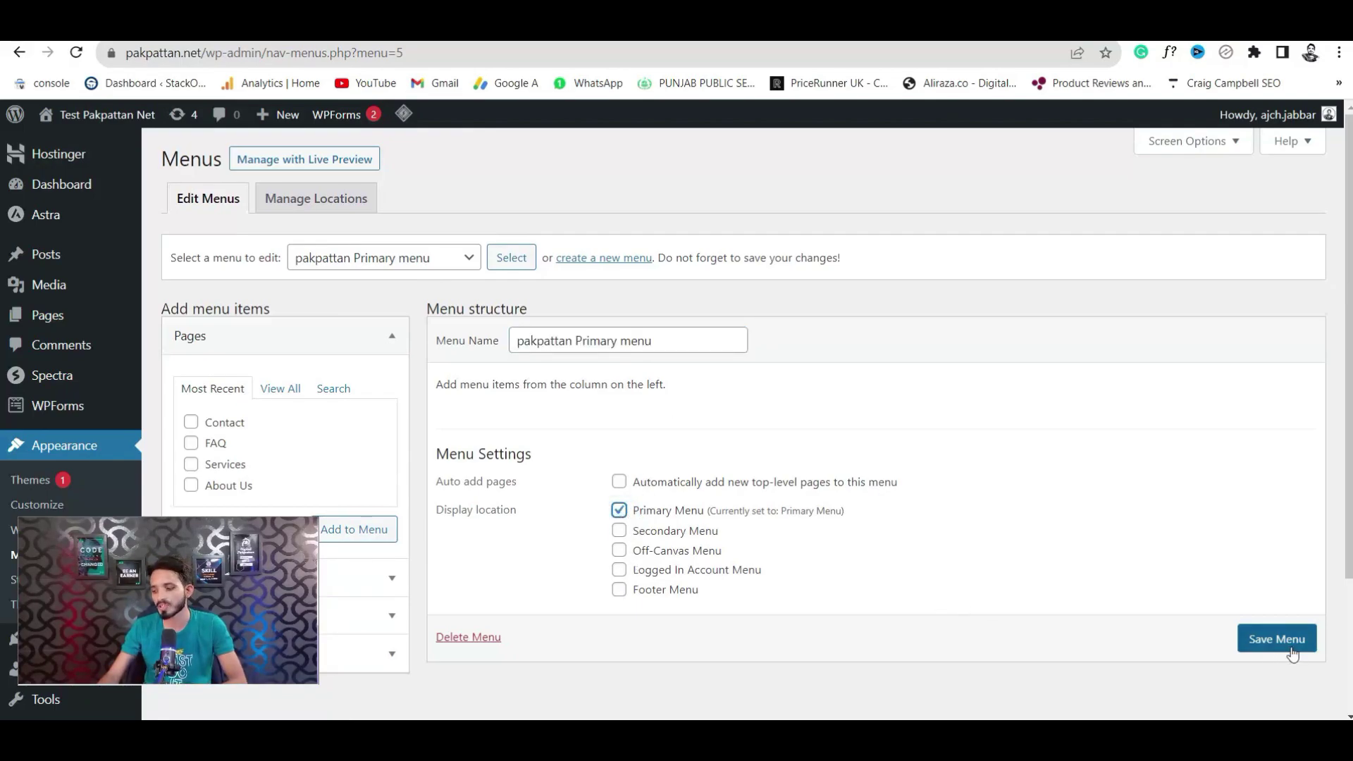
left_click(1271, 640)
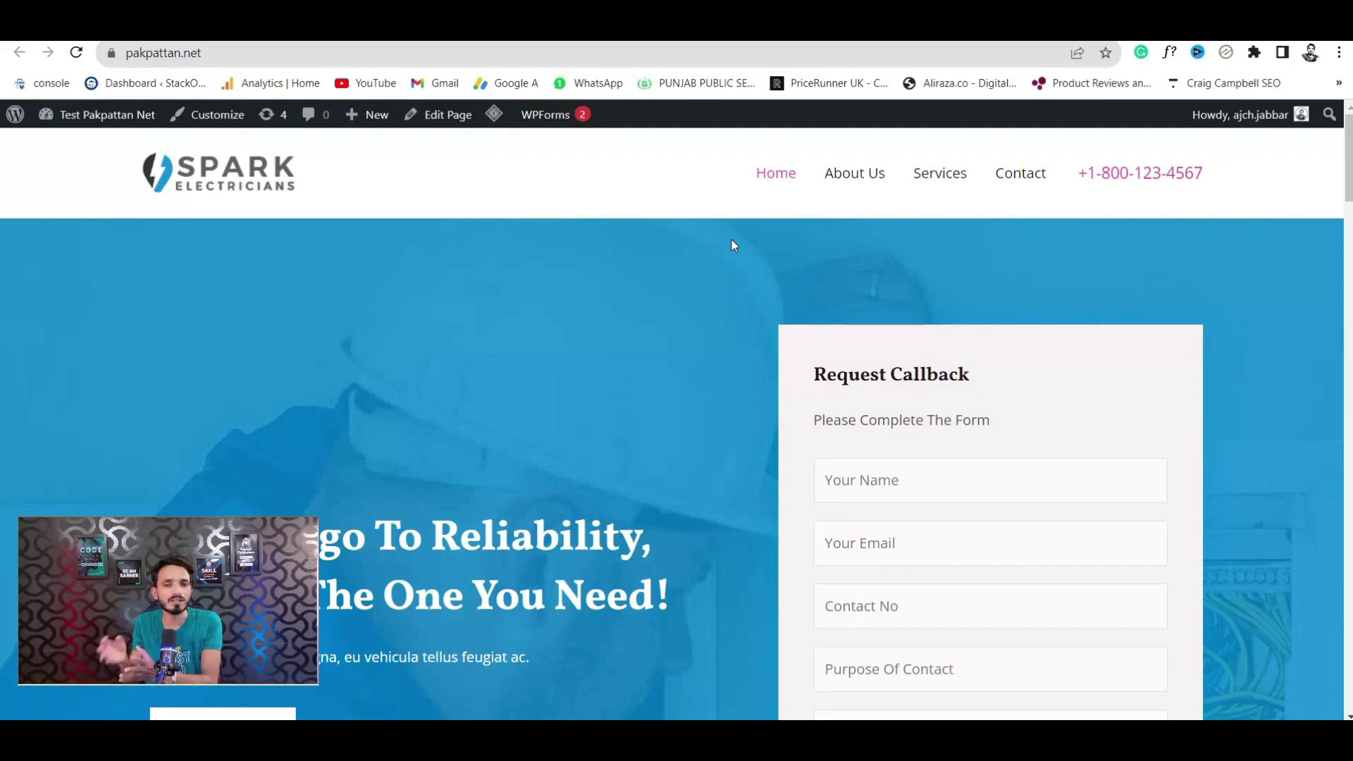
left_click(78, 54)
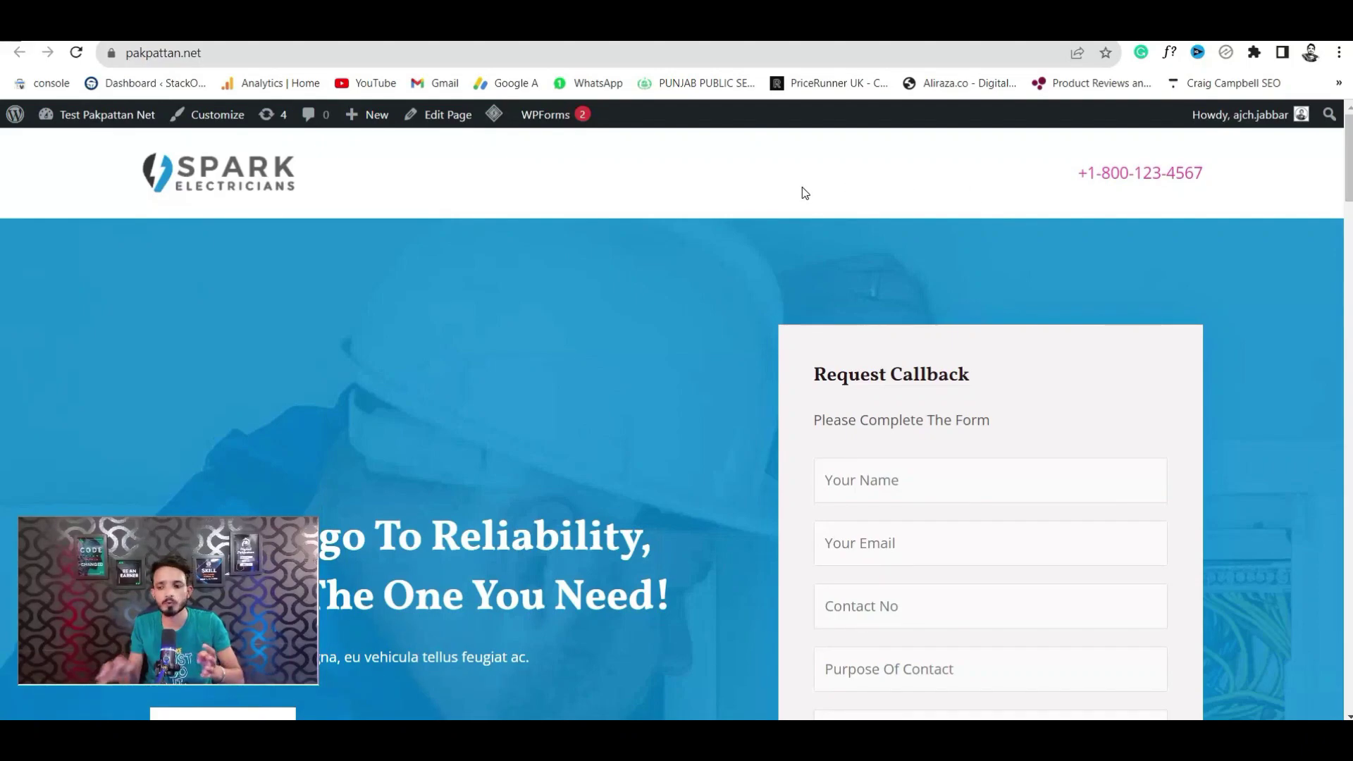
left_click(176, 25)
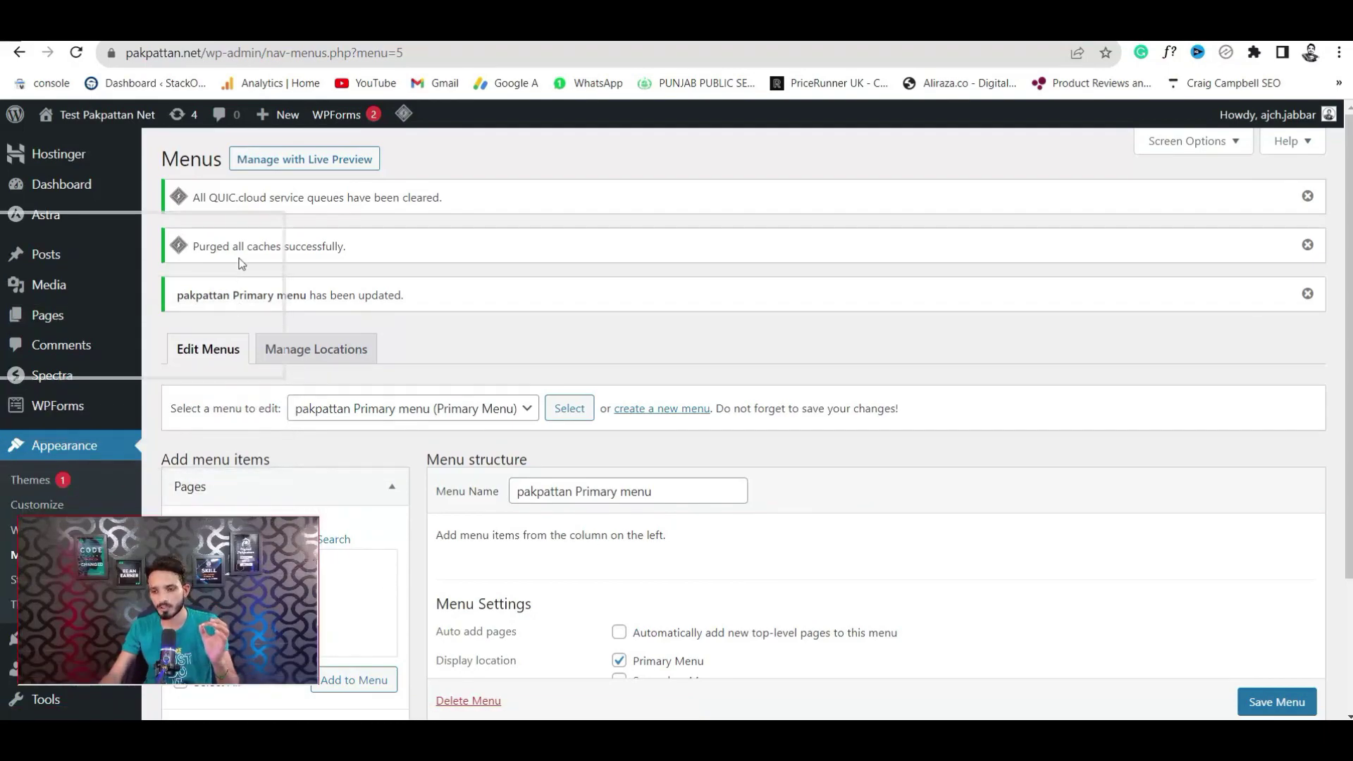
Step: Add the Contact page to the pakpattan Primary menu
scroll(239, 407, "down", 2)
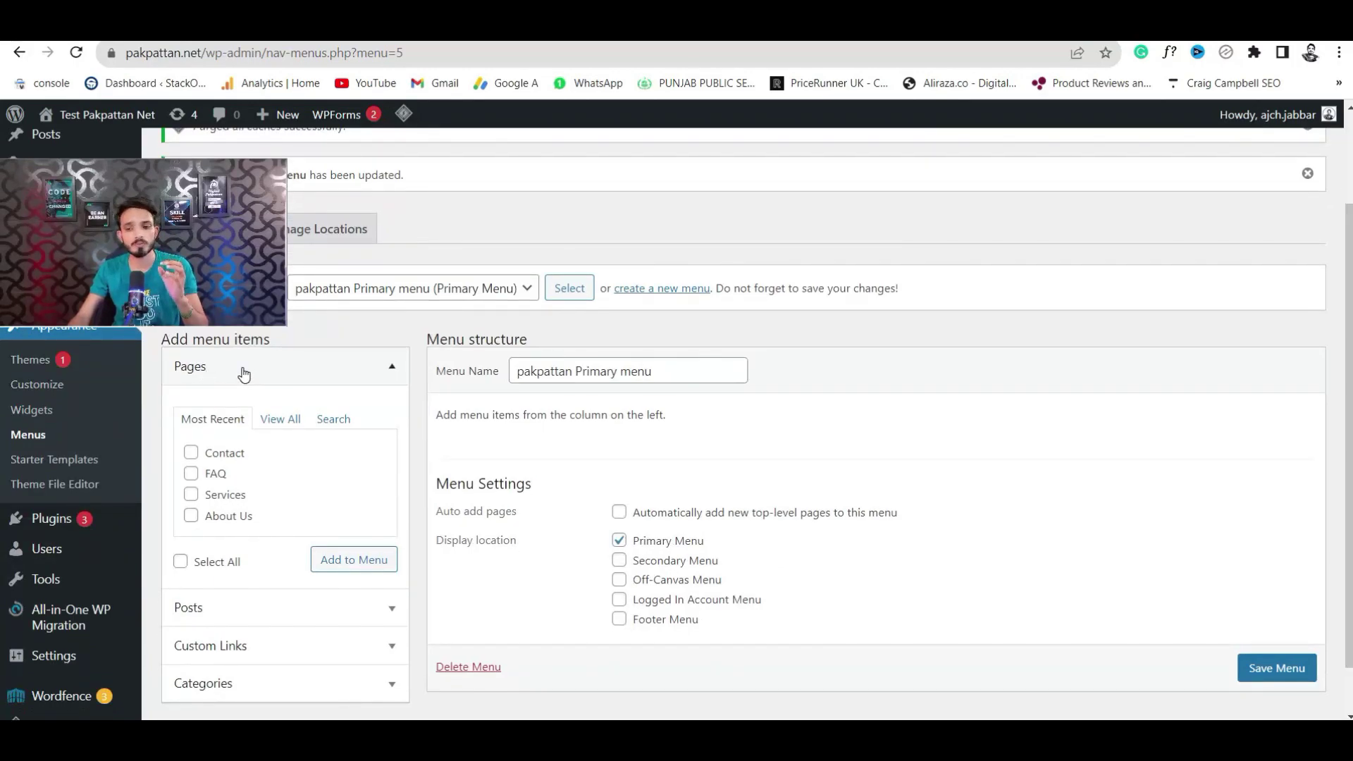
left_click(191, 455)
left_click(344, 569)
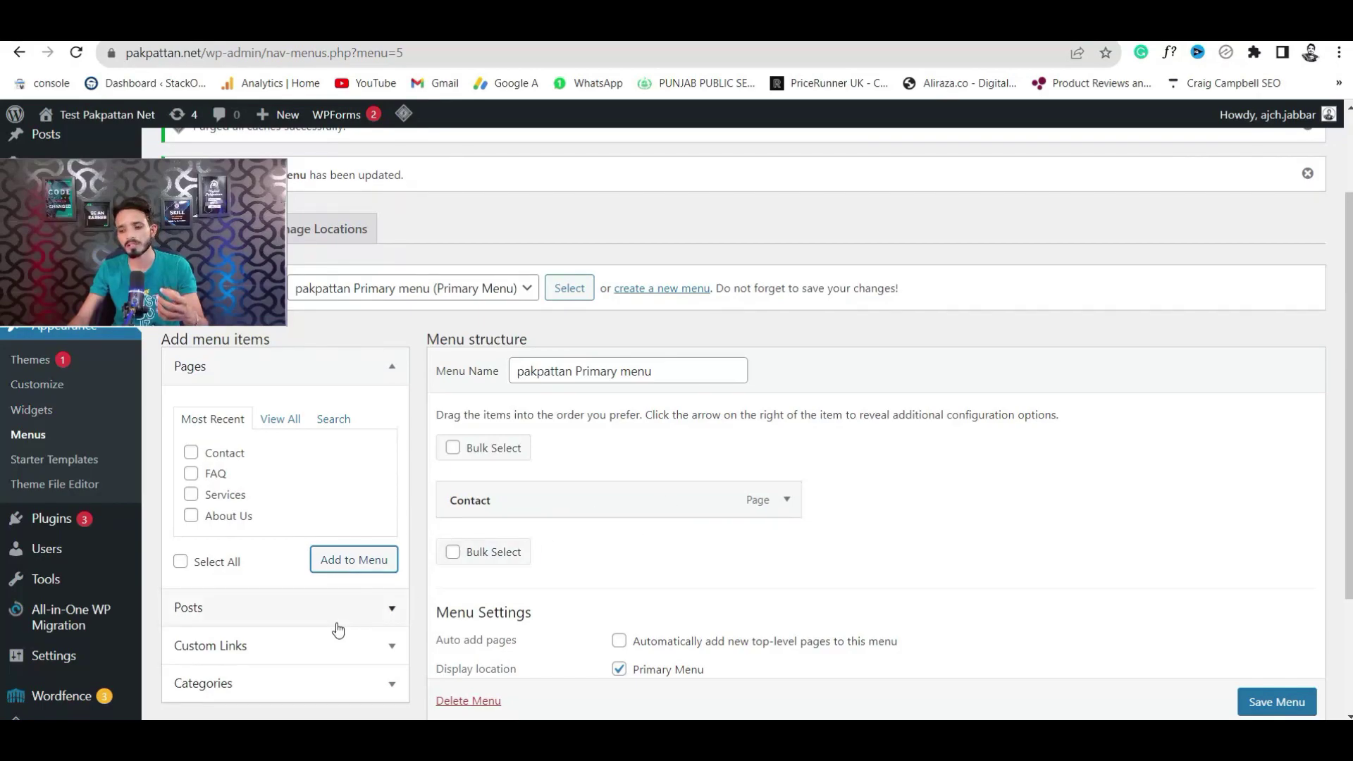
Step: Add the first "Hello world!" post to the pakpattan Primary menu
left_click(313, 618)
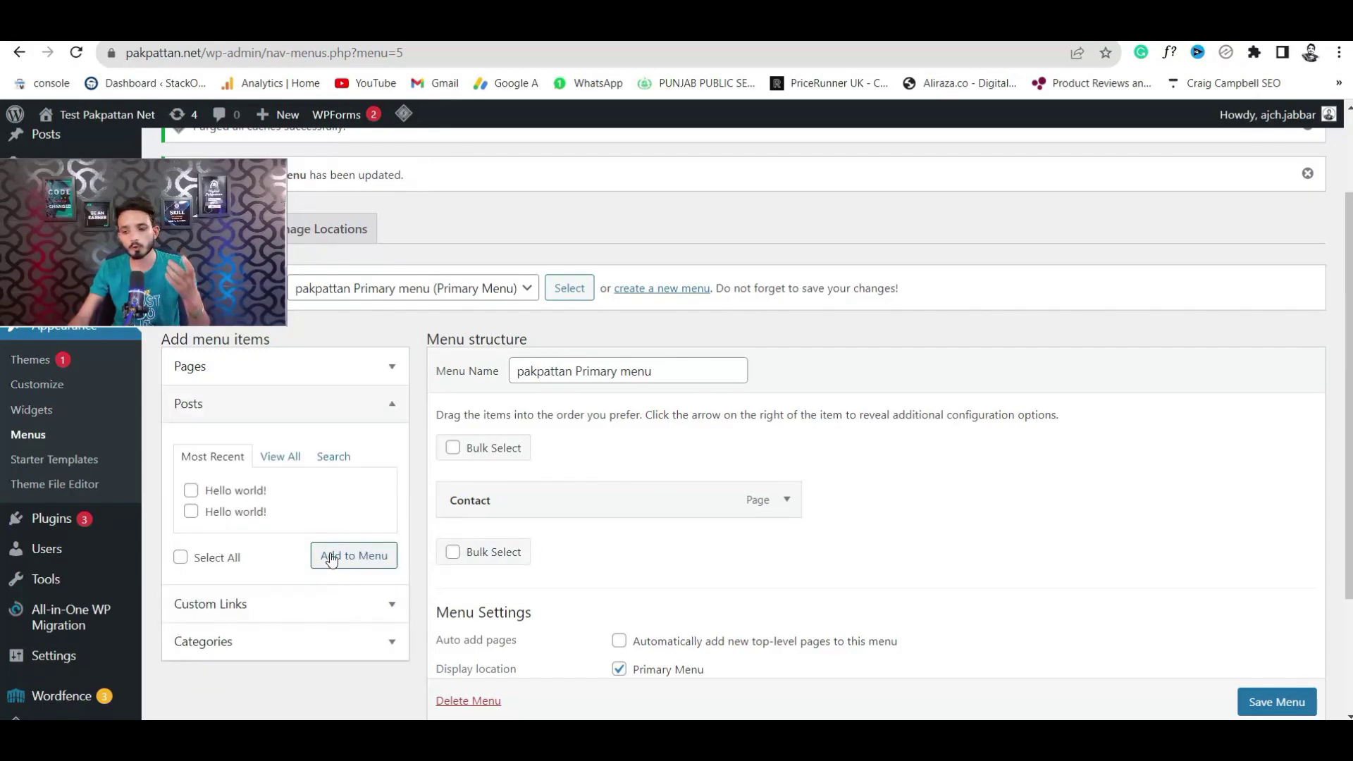
left_click(190, 492)
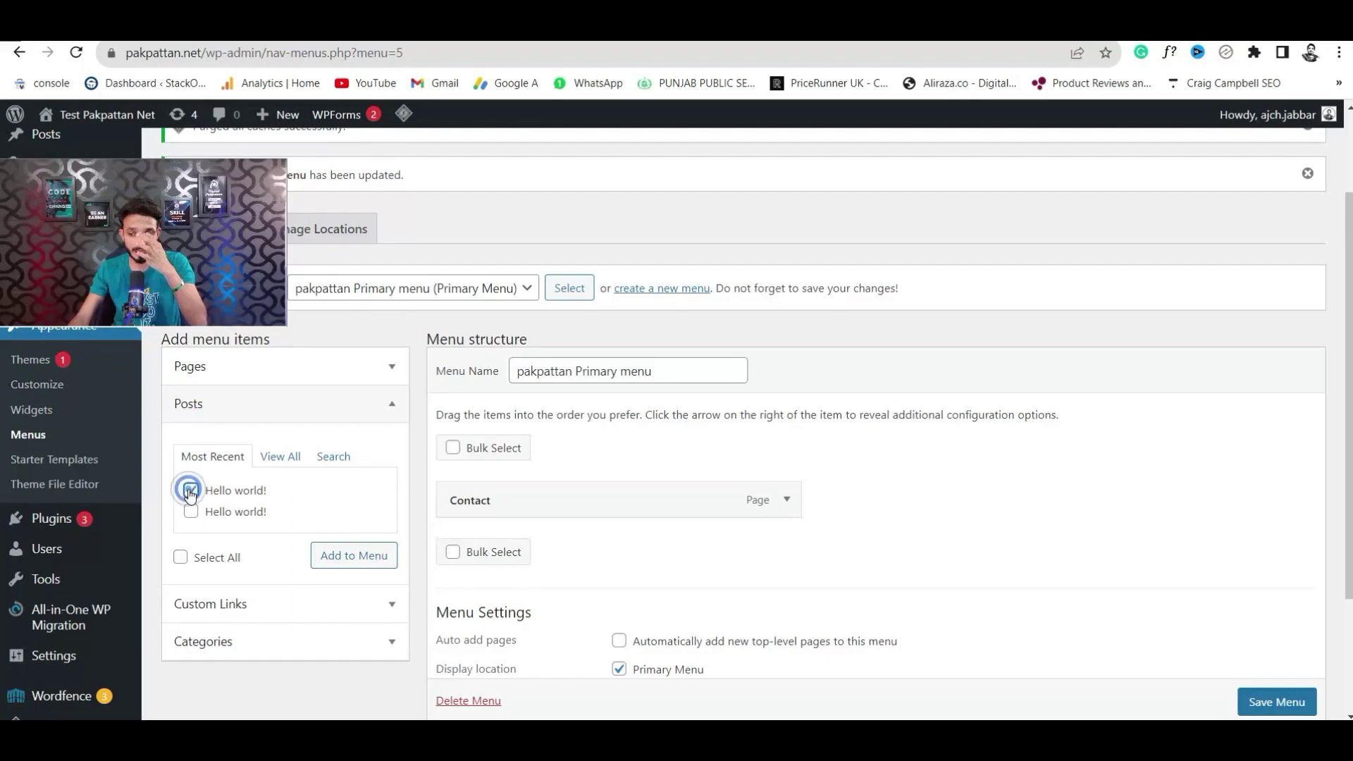
left_click(338, 568)
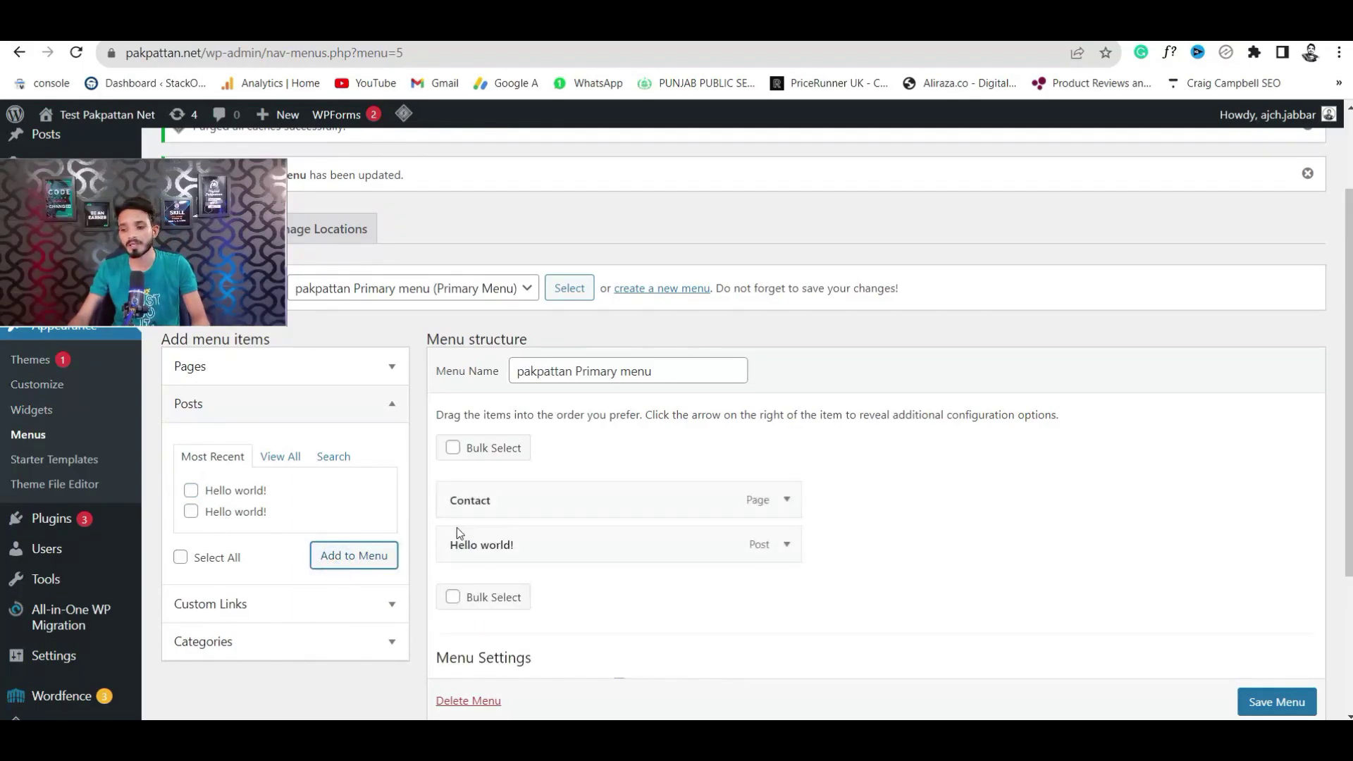
Step: Open the digitalpakpattan Instagram profile in a new browser tab and copy its URL for a custom menu link
left_click(298, 604)
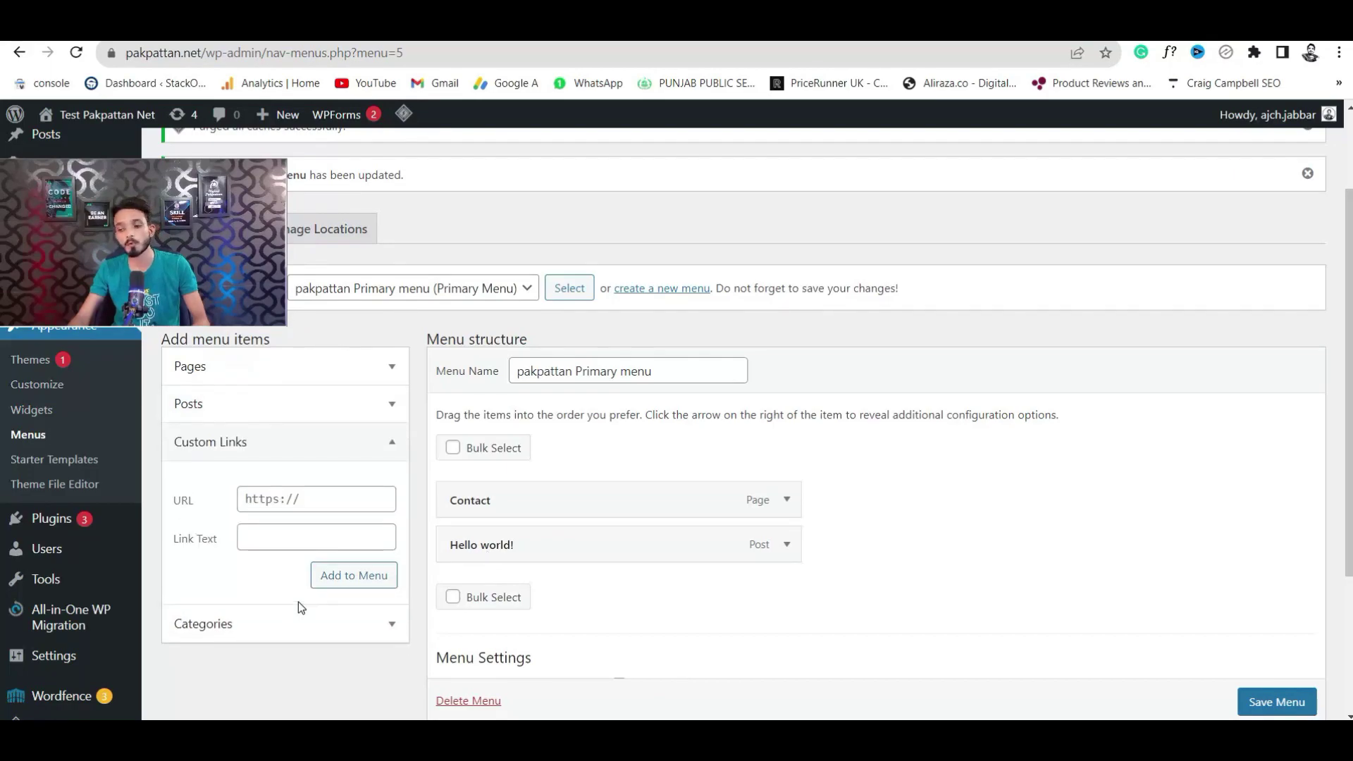
left_click(280, 506)
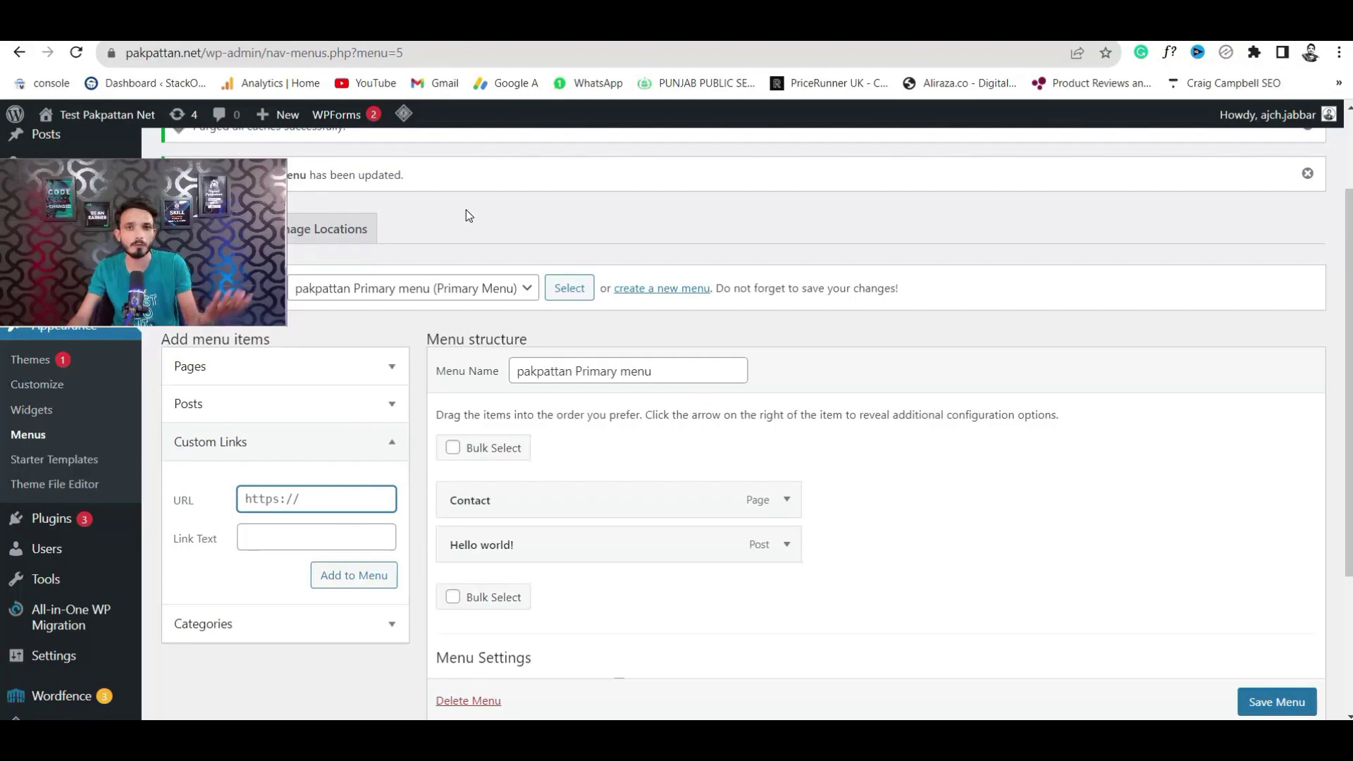
key("ctrl+t")
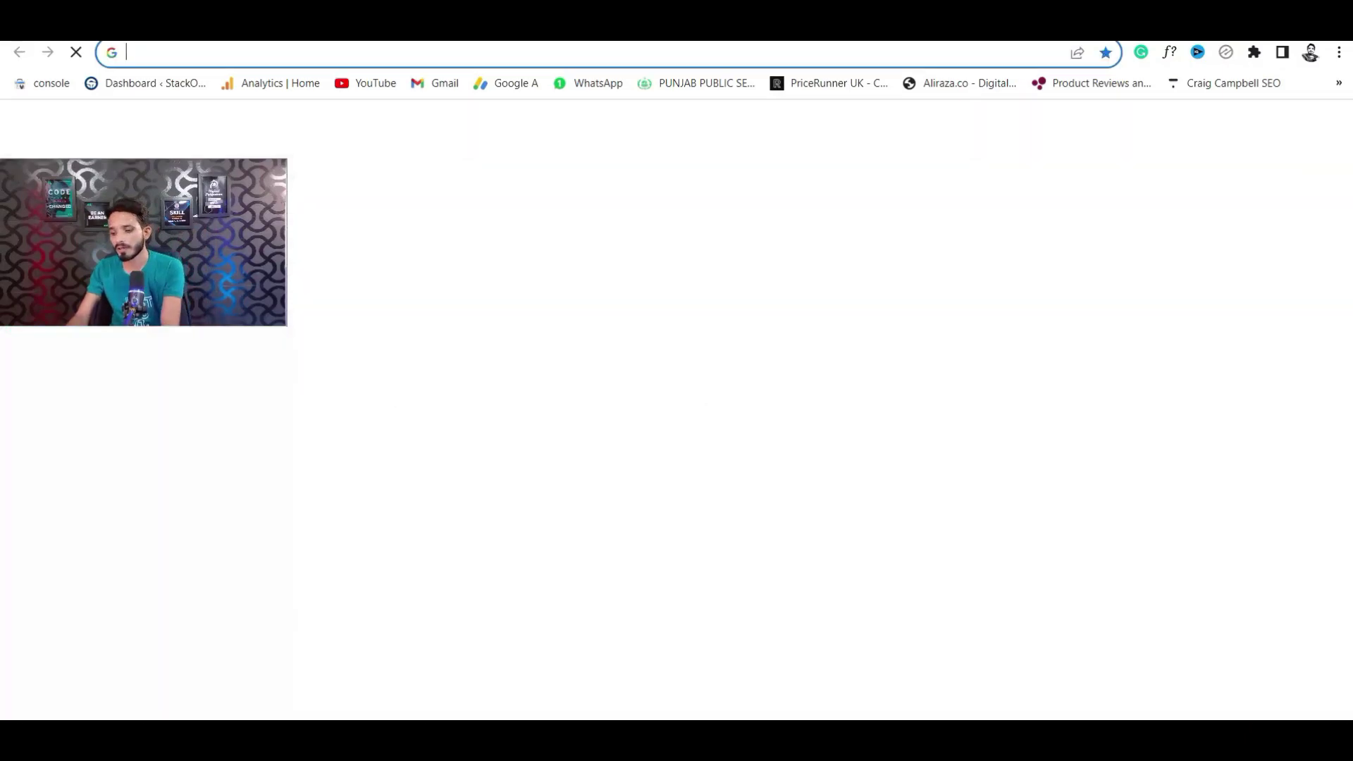
type("ab")
key("BackSpace")
key("BackSpace")
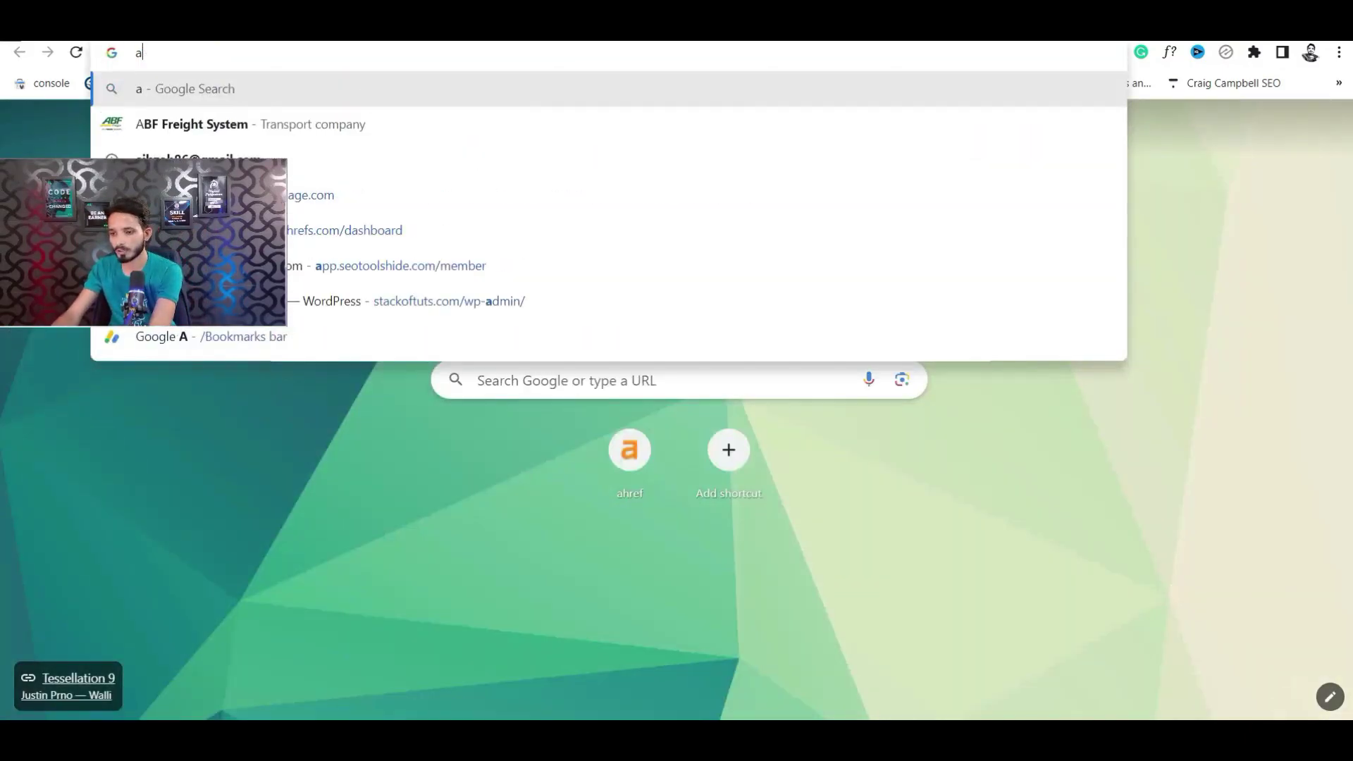
type("inst")
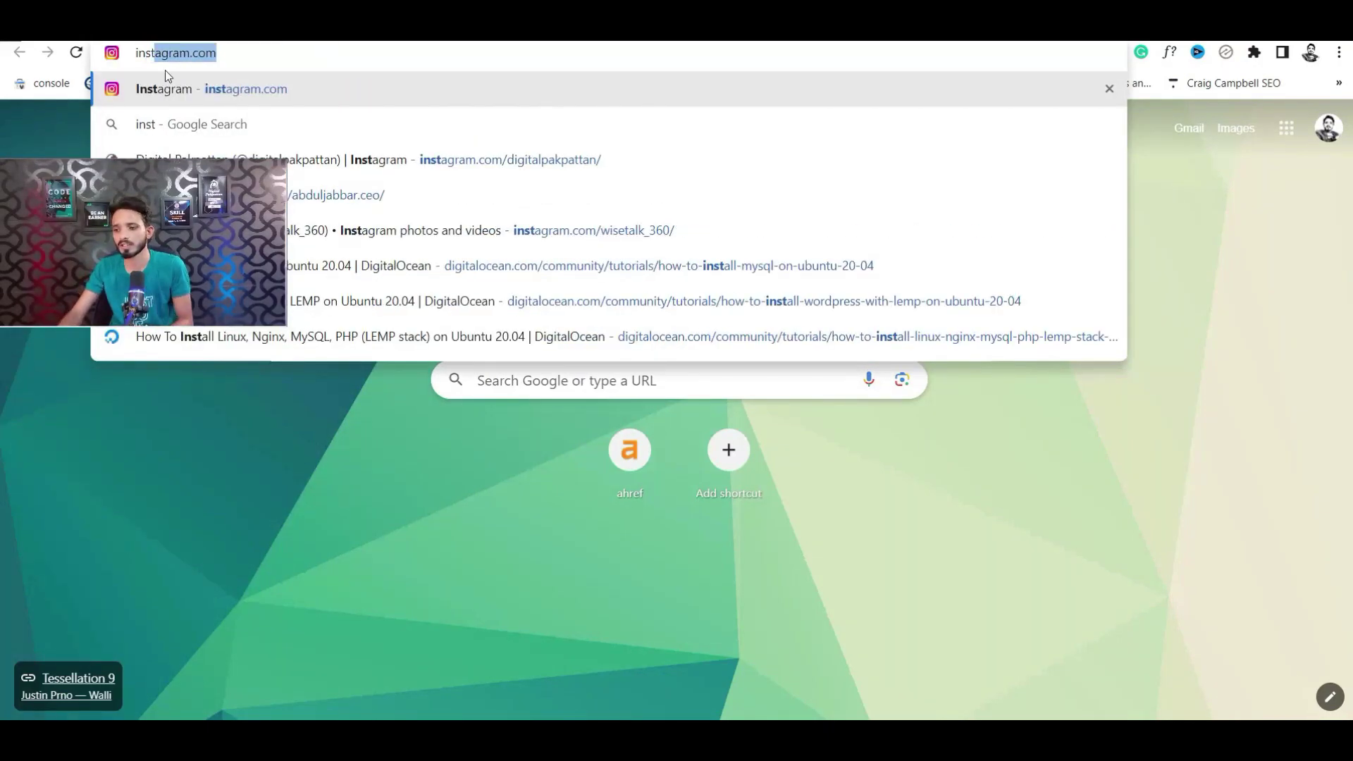
left_click(465, 171)
left_click_drag(318, 57, 109, 62)
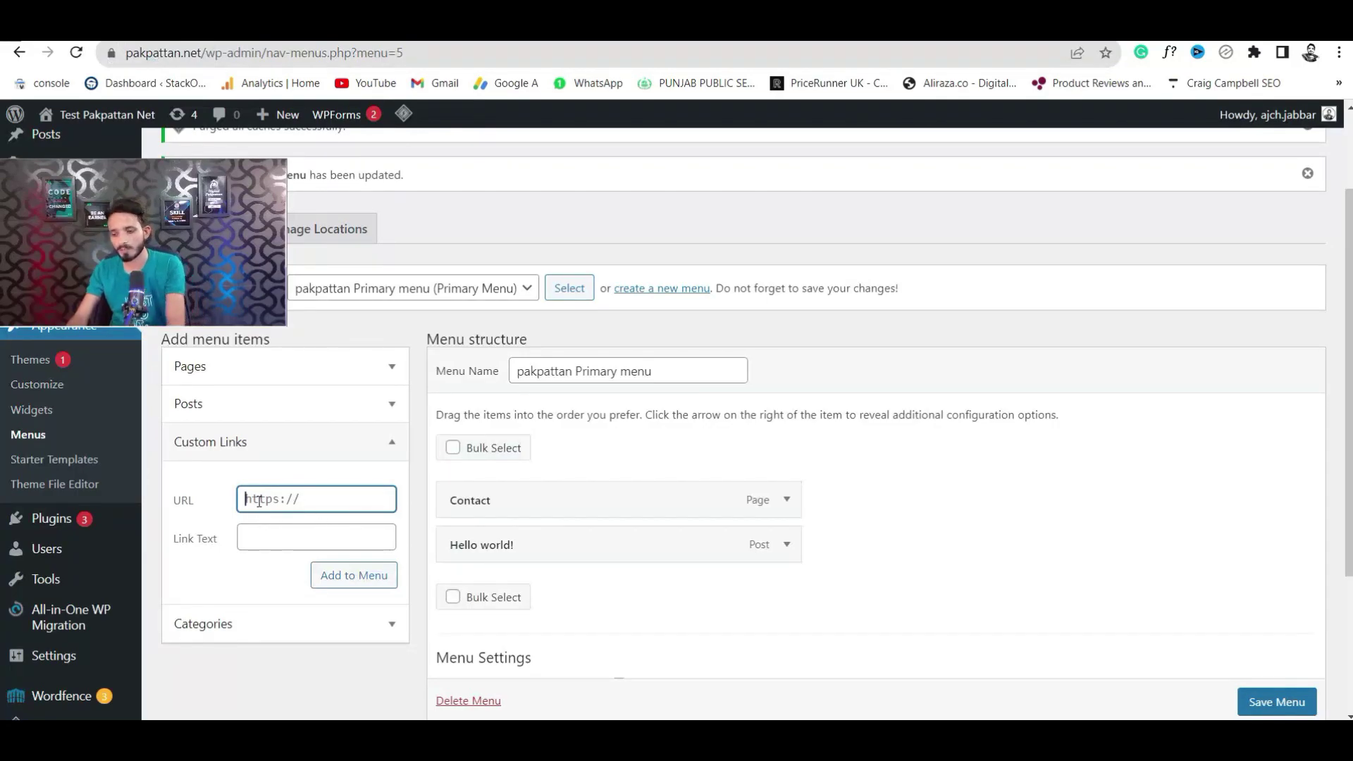
Step: Add a custom link with the copied Instagram URL and the link text "Digital Pakpattan Insta" to the menu
key("ctrl+v")
left_click(275, 537)
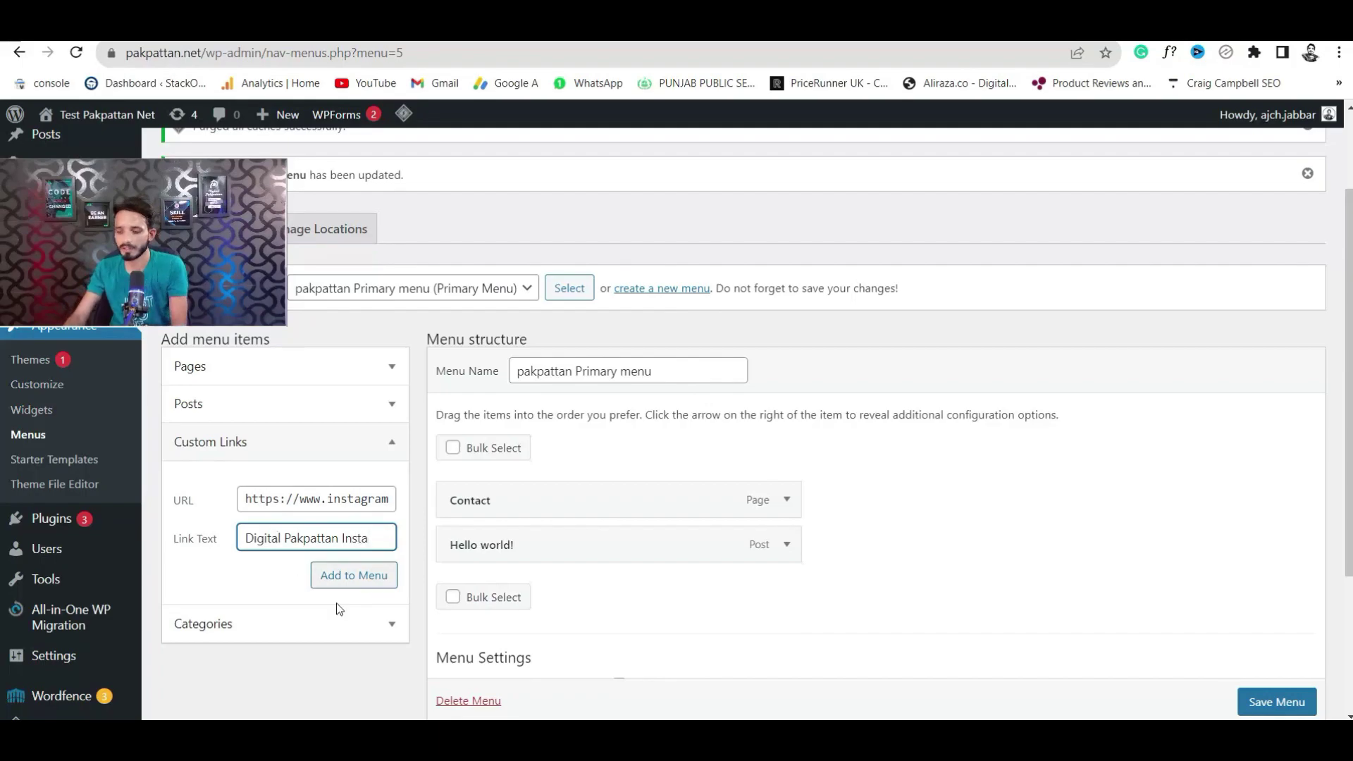
left_click(372, 582)
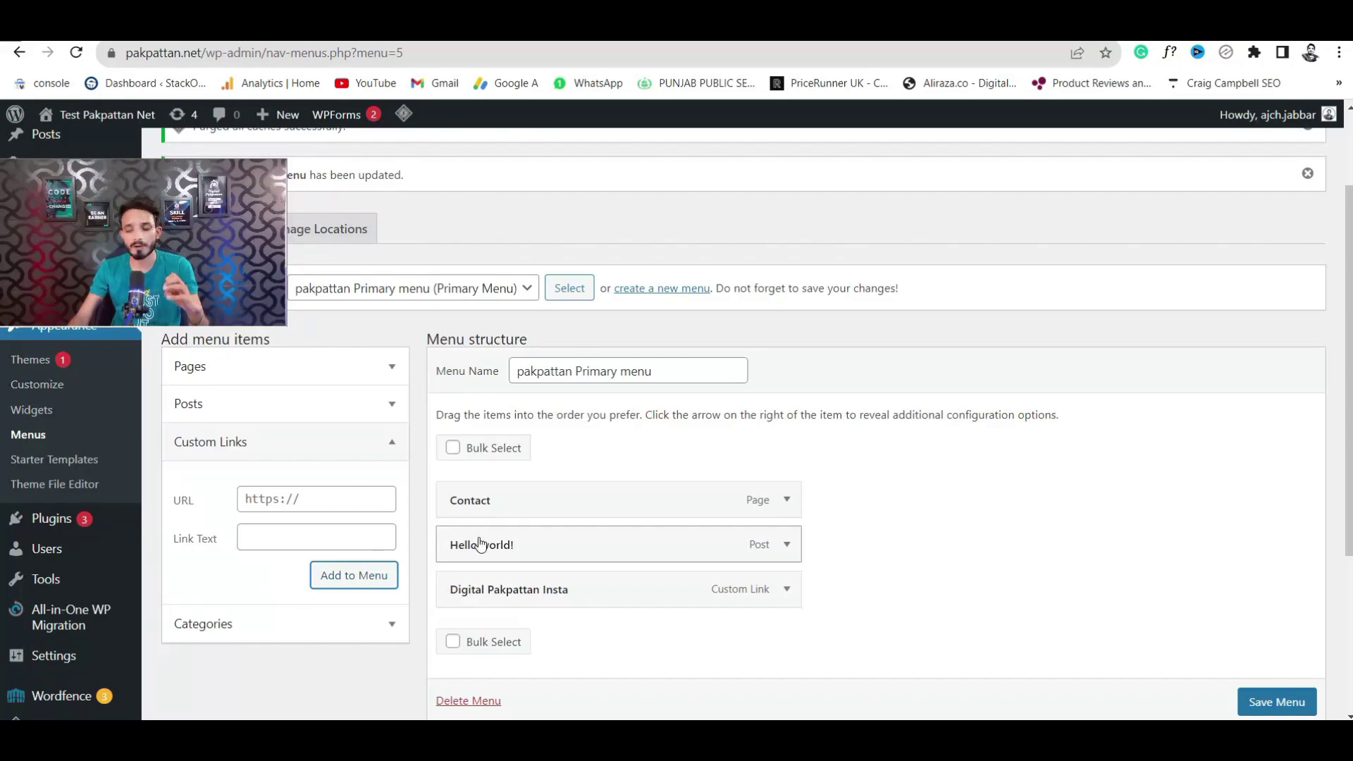
Step: Move Digital Pakpattan Insta above "Hello world!", save the menu, and reload the site's home page
mouse_move(490, 579)
left_mouse_down()
mouse_move(487, 547)
mouse_move(478, 559)
left_mouse_up()
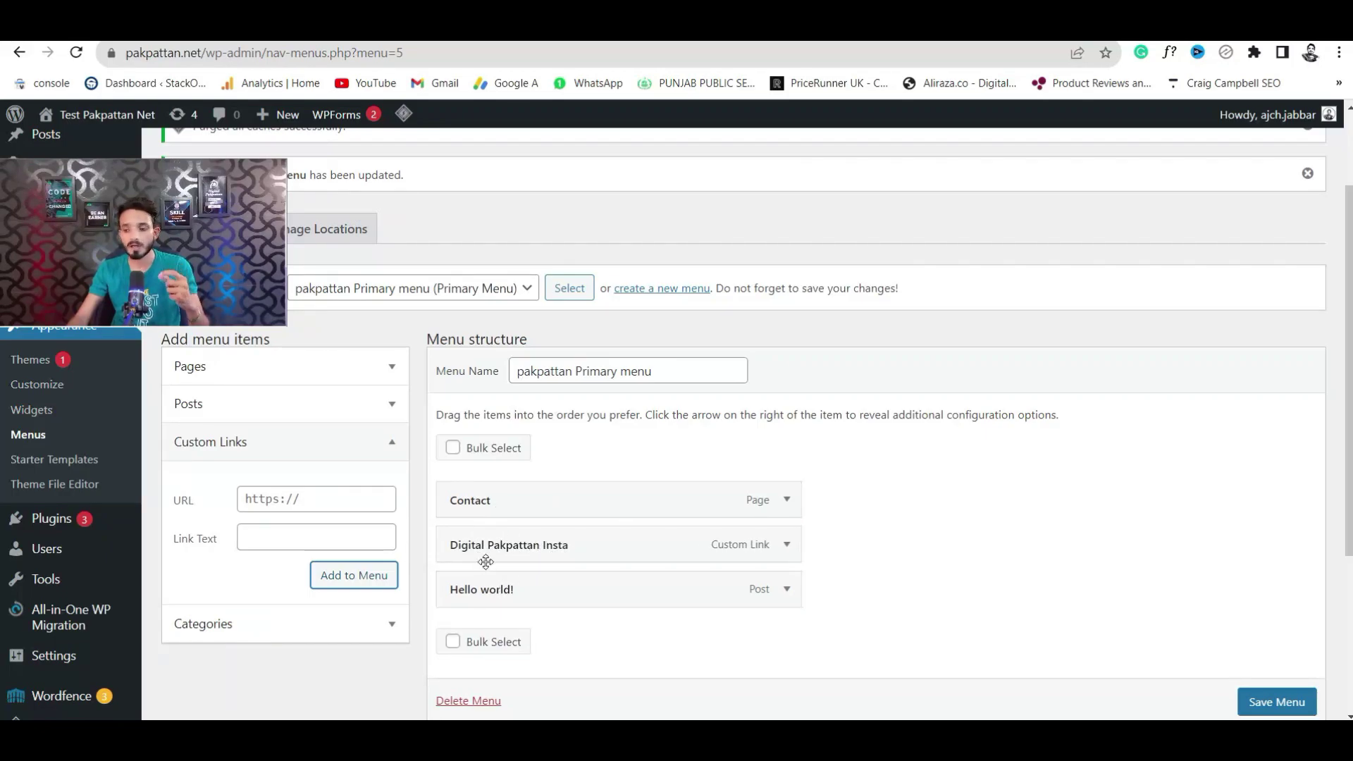
left_click(1291, 701)
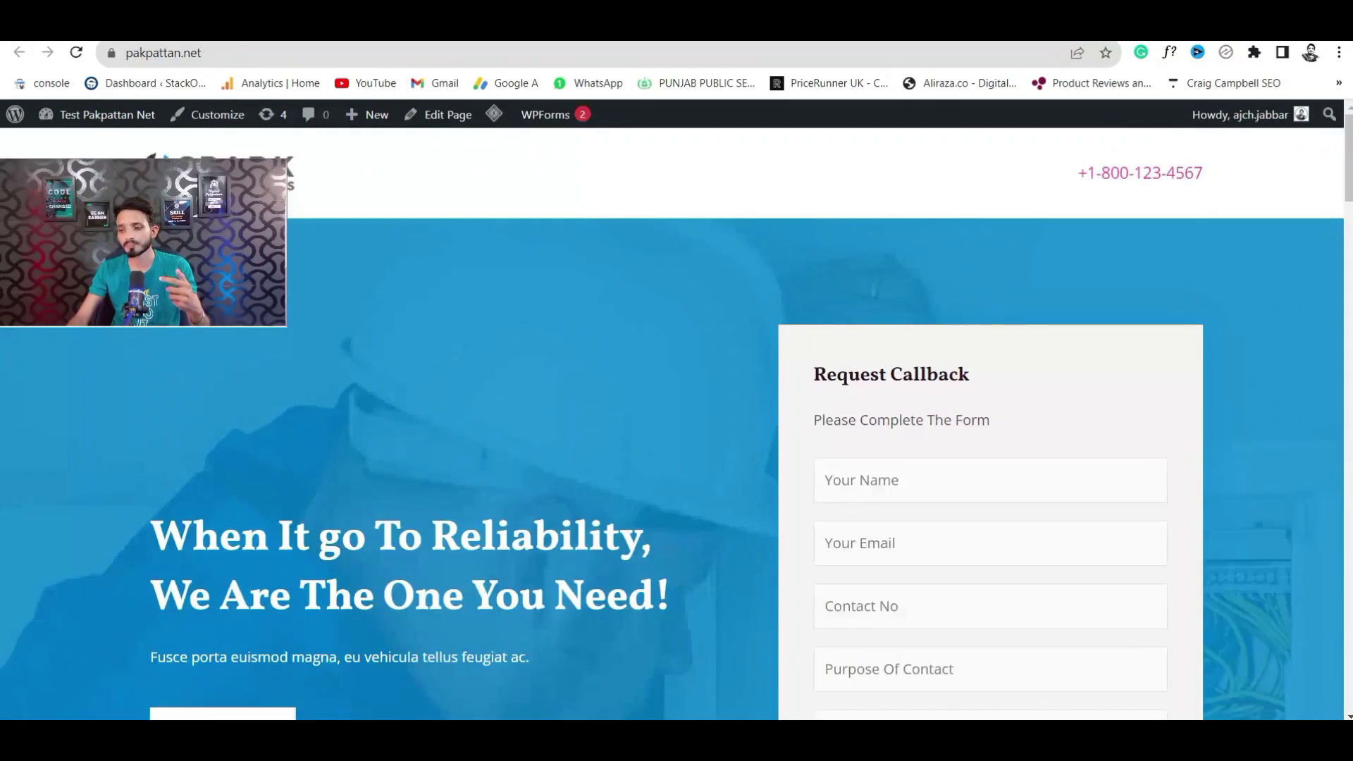
left_click(79, 53)
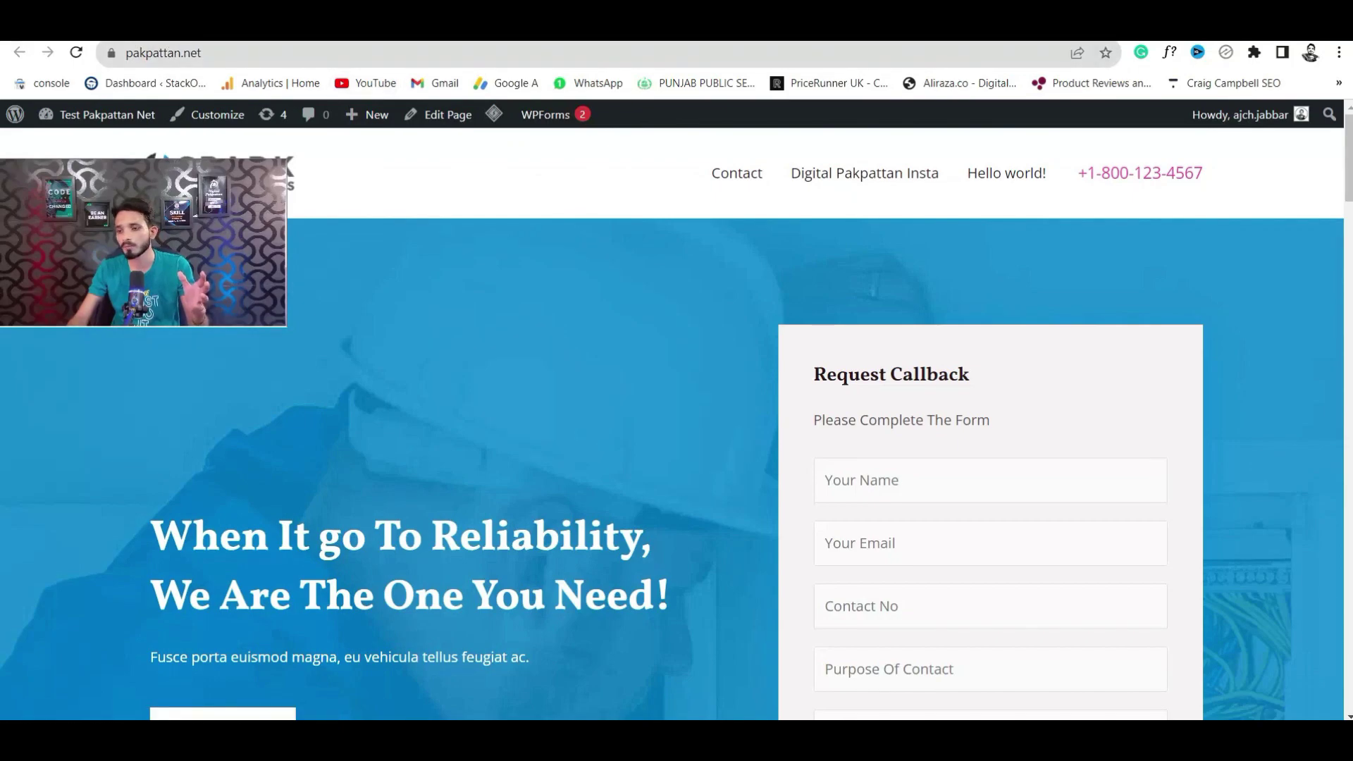
Step: Add the Blog category to the pakpattan Primary menu and move it to first place, above Contact
key("ctrl+shift+Tab")
scroll(613, 530, "down", 4)
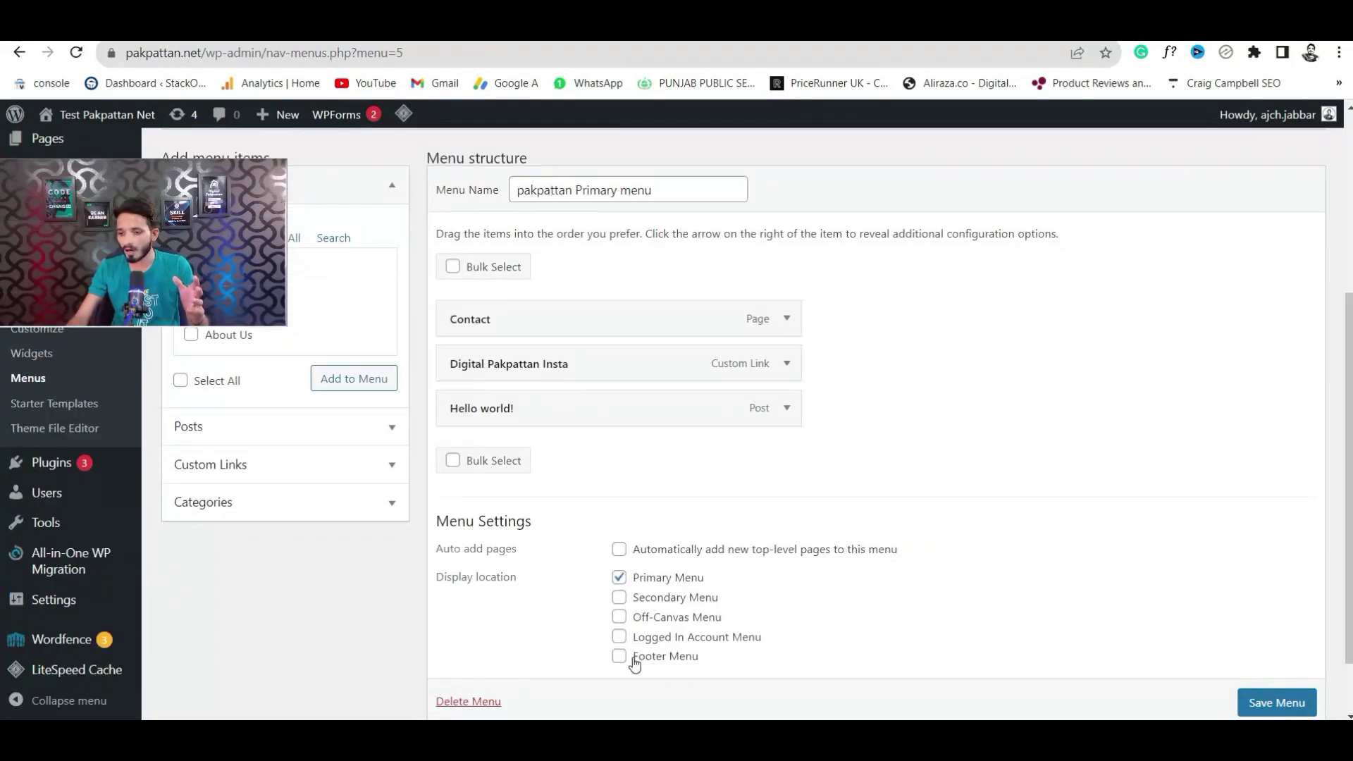
left_click(363, 513)
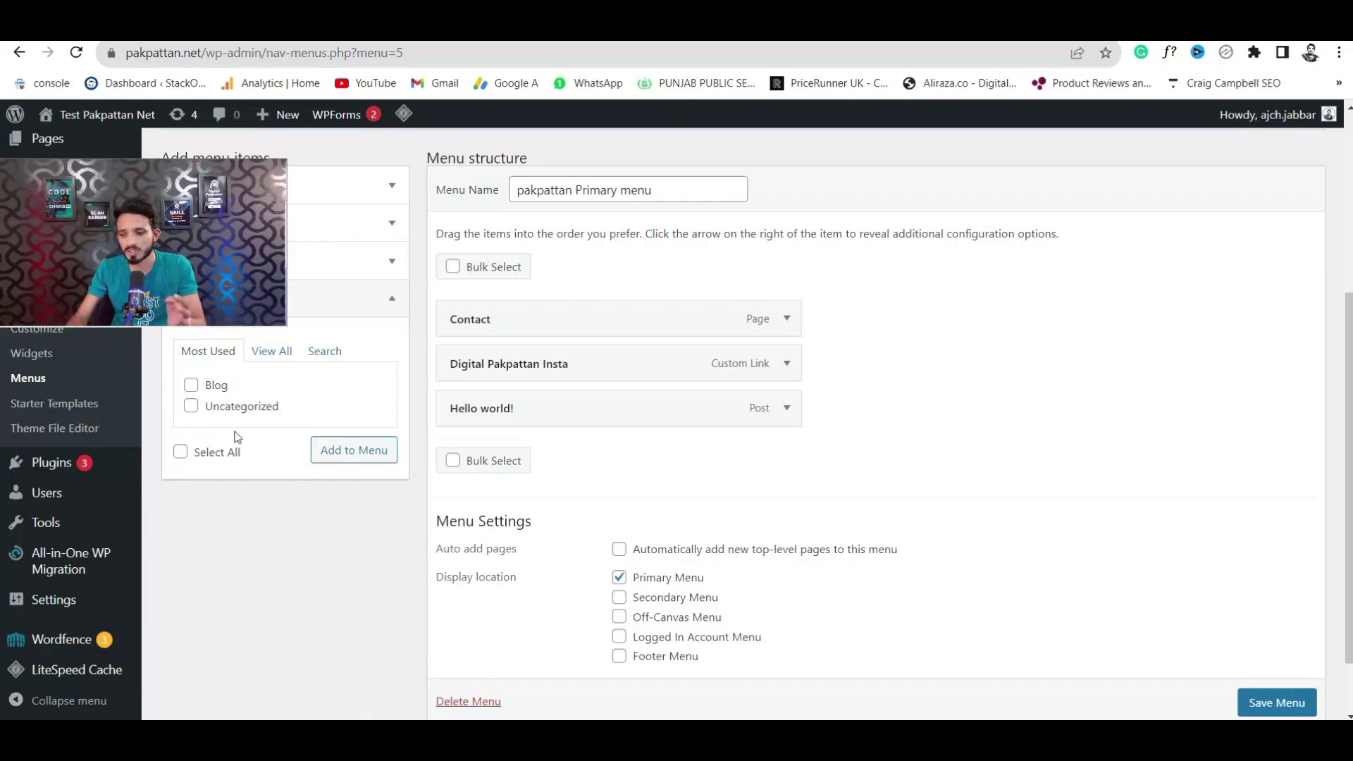
left_click(191, 386)
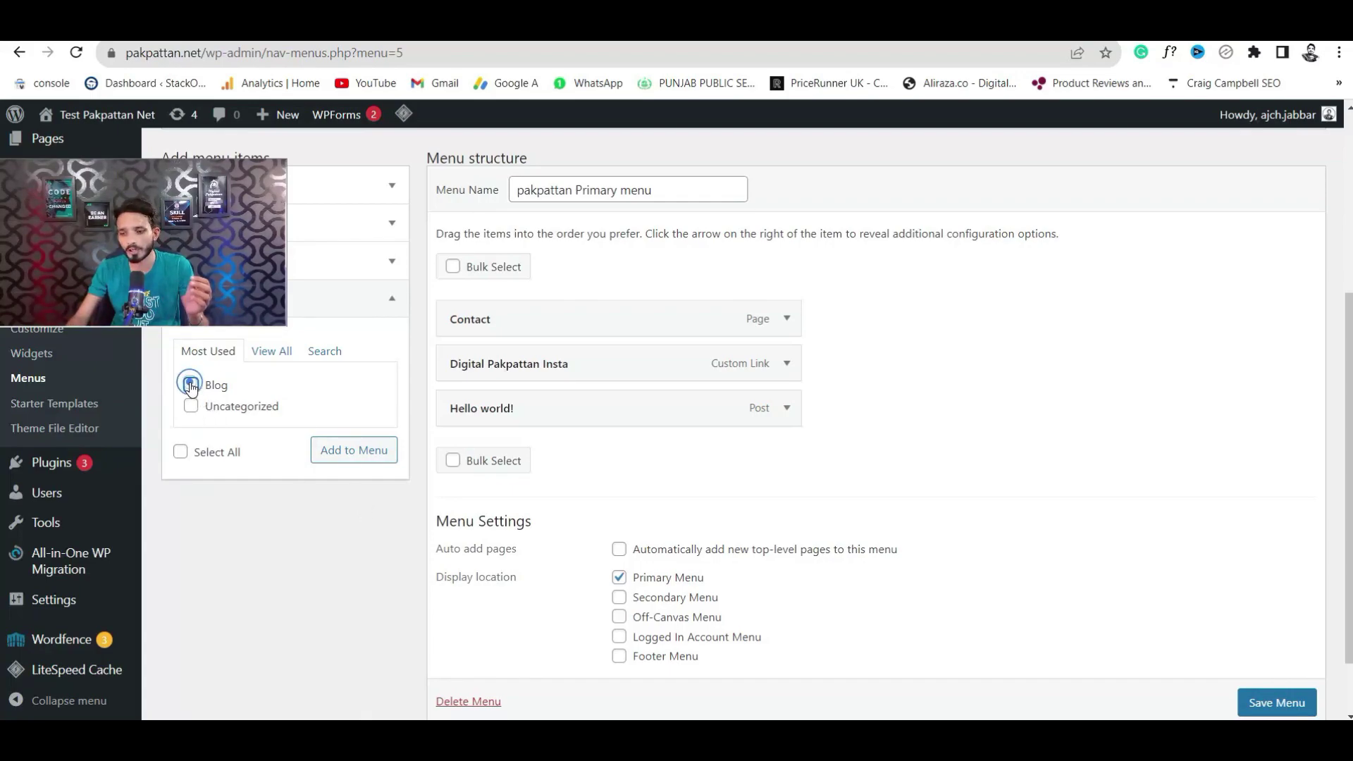
left_click(342, 455)
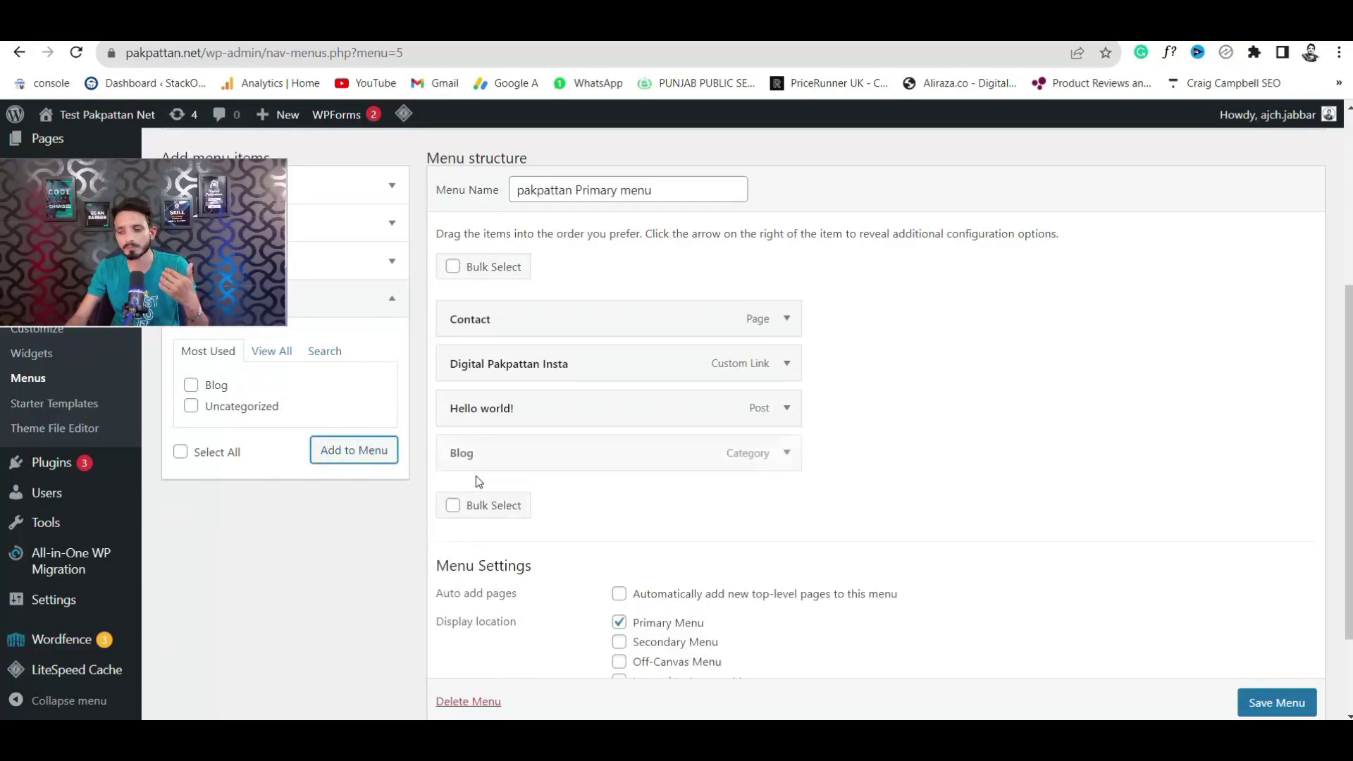
left_click_drag(494, 472, 498, 313)
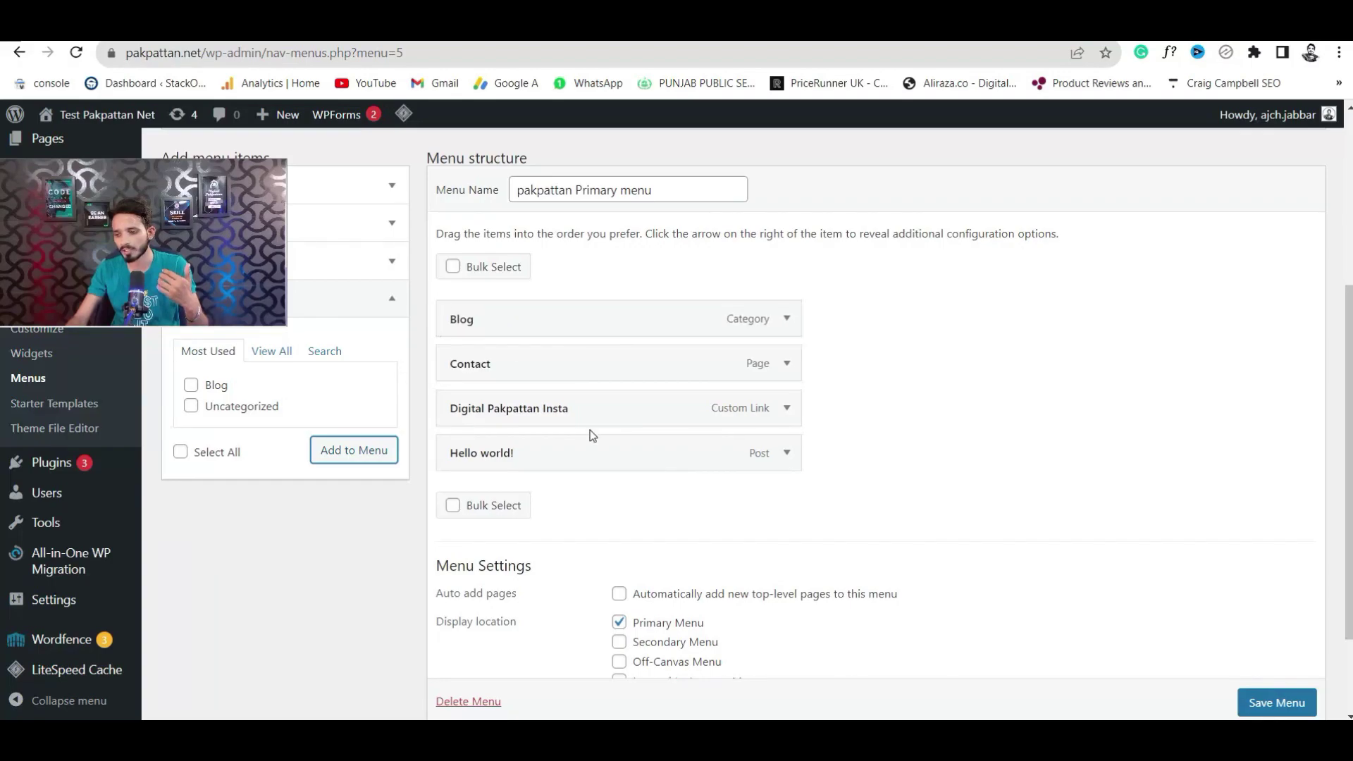
Step: Save the reordered menu, reload the home page, and test the Digital Pakpattan Insta link in the header
left_click(1274, 703)
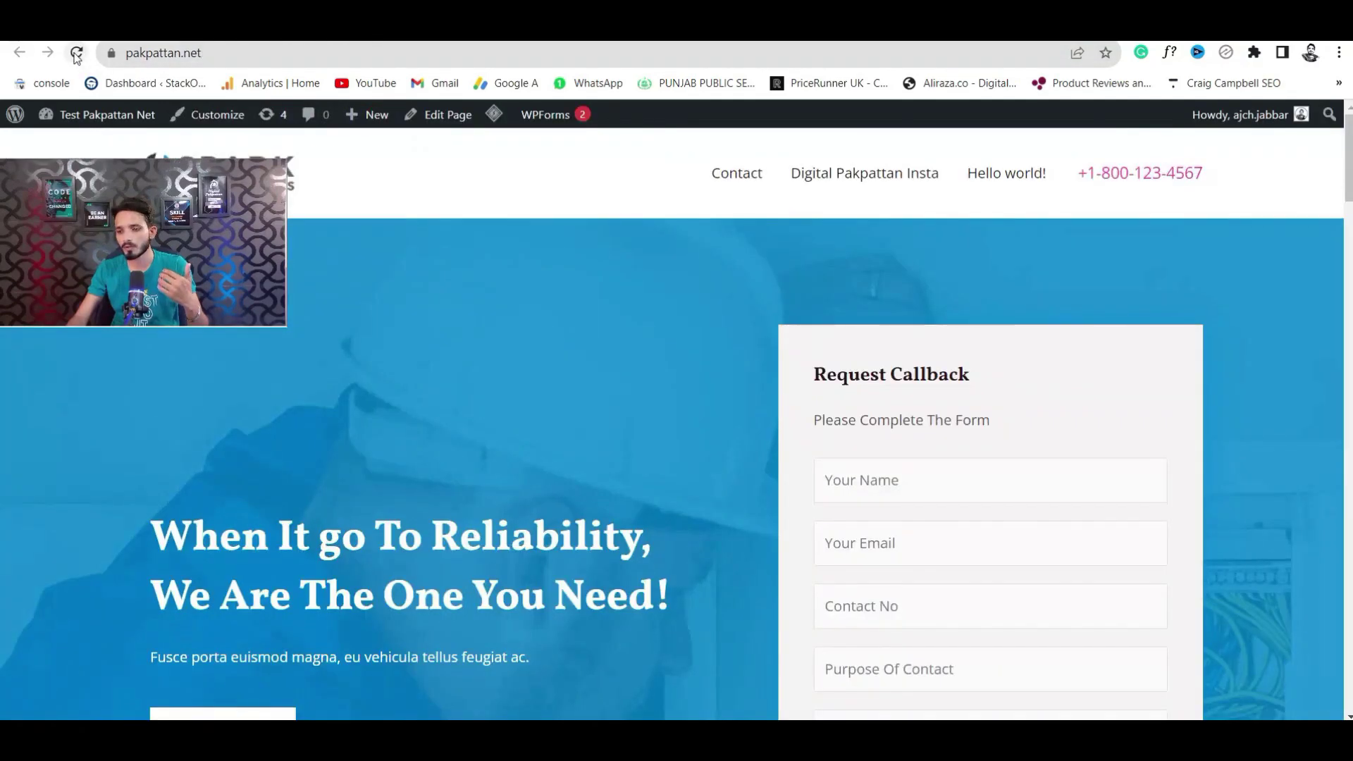
left_click(76, 54)
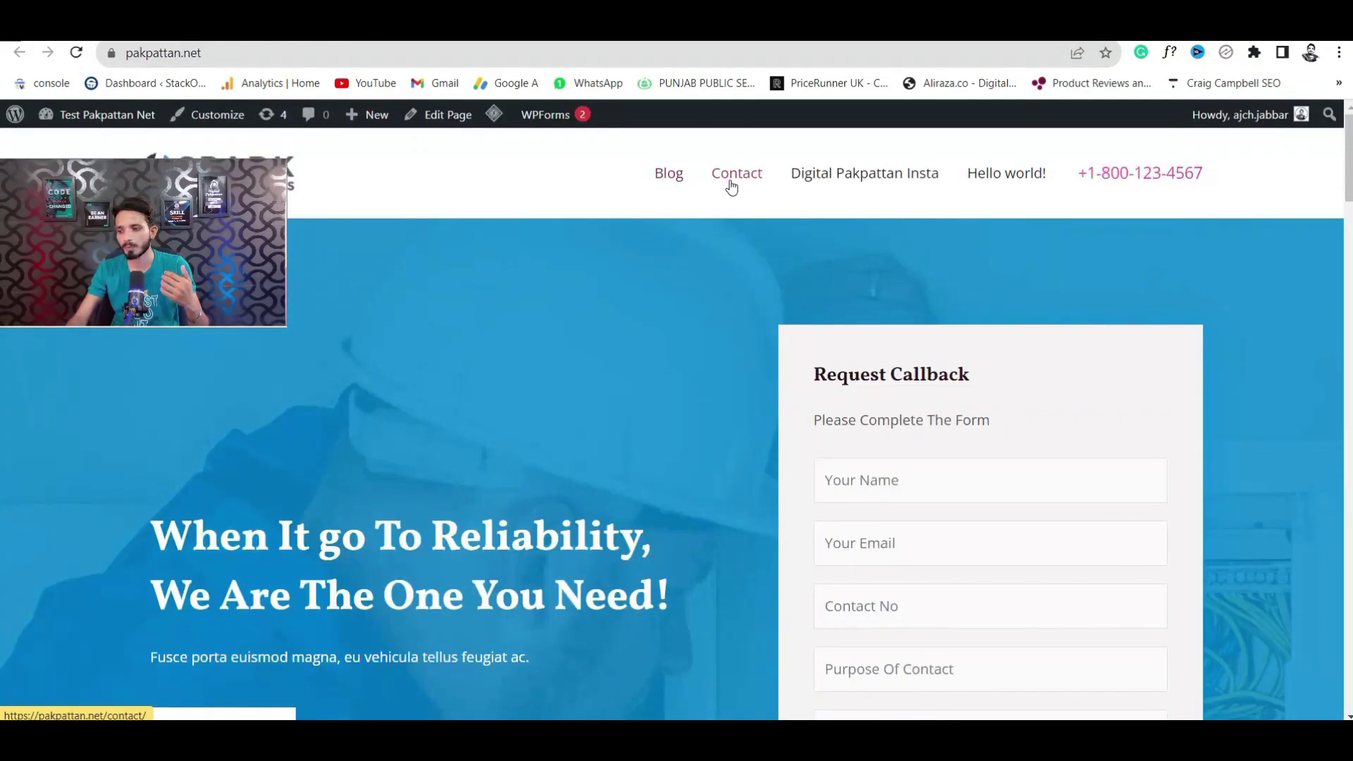
left_click(881, 176)
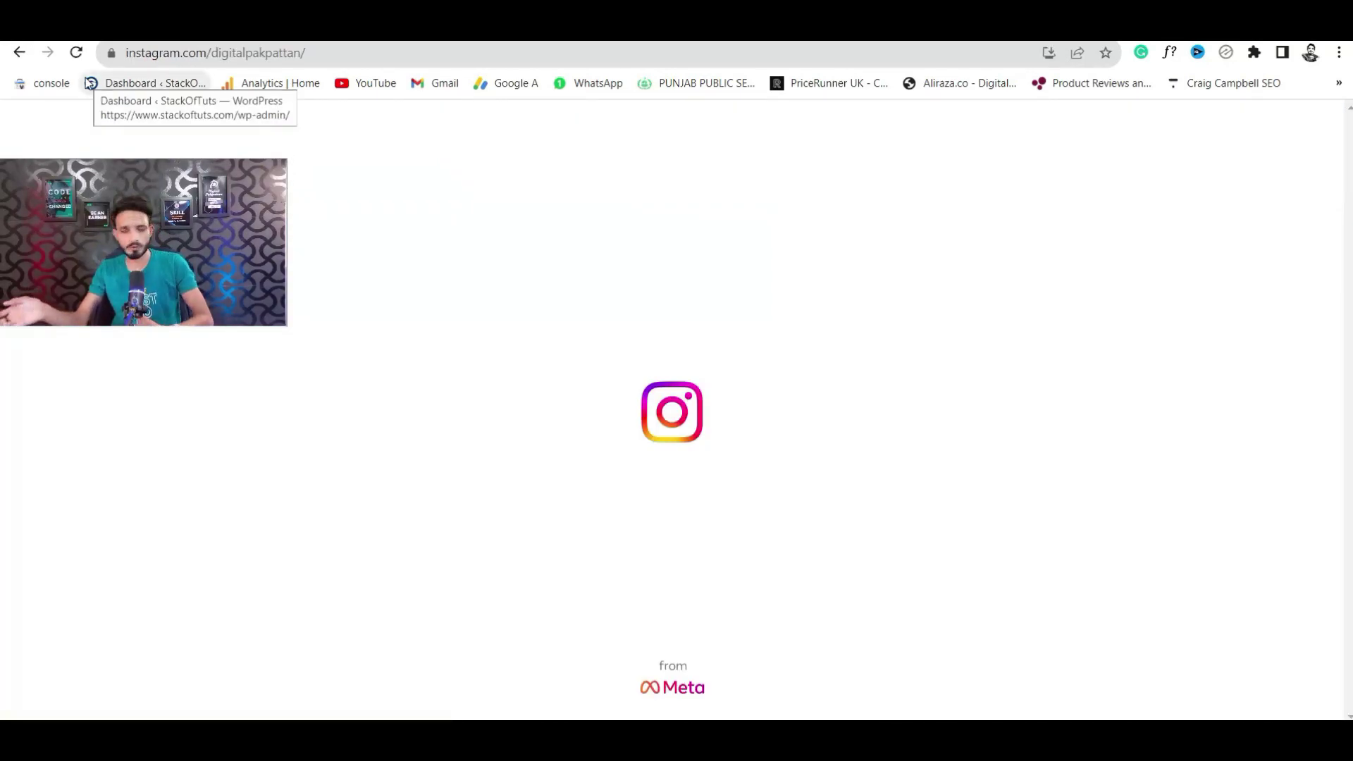
left_click(21, 54)
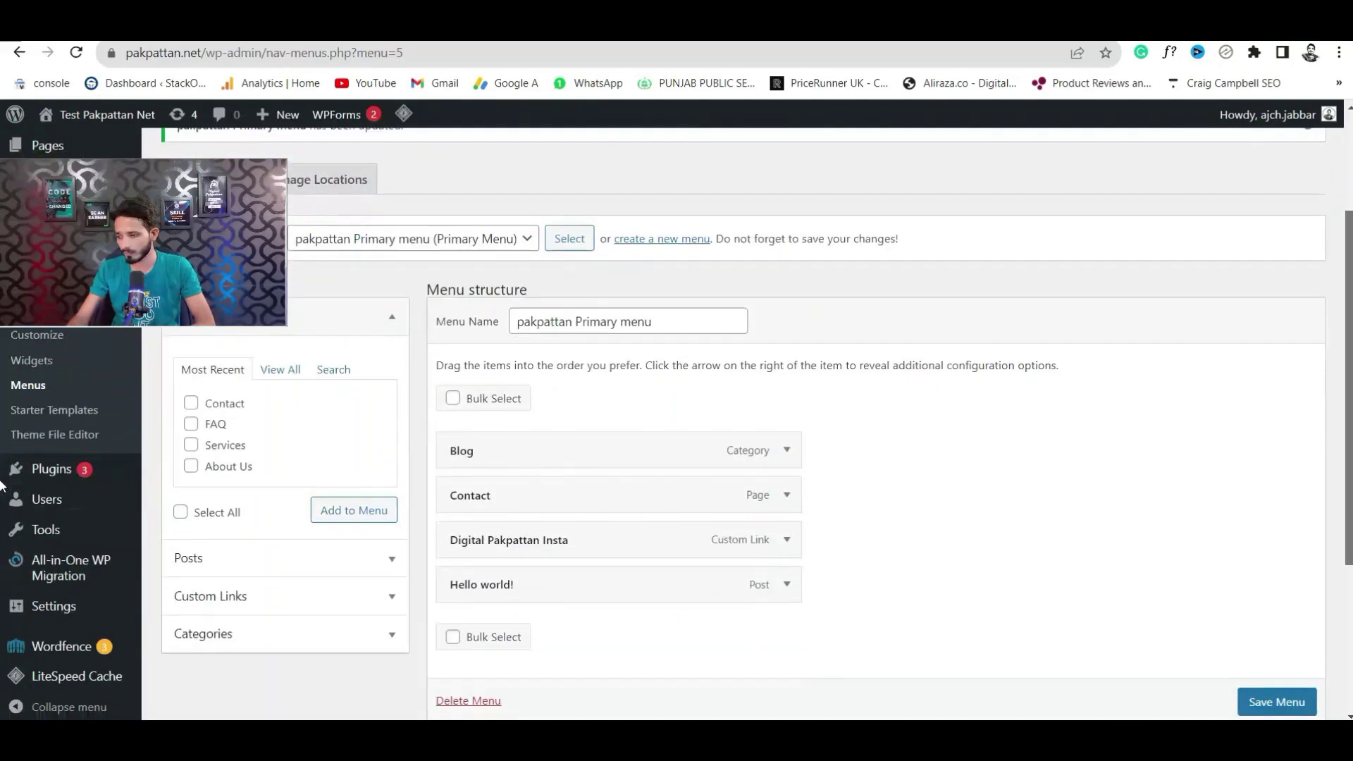
Step: Nest the Contact page as a sub item under Digital Pakpattan Insta and save the menu
left_click_drag(1348, 391, 1348, 426)
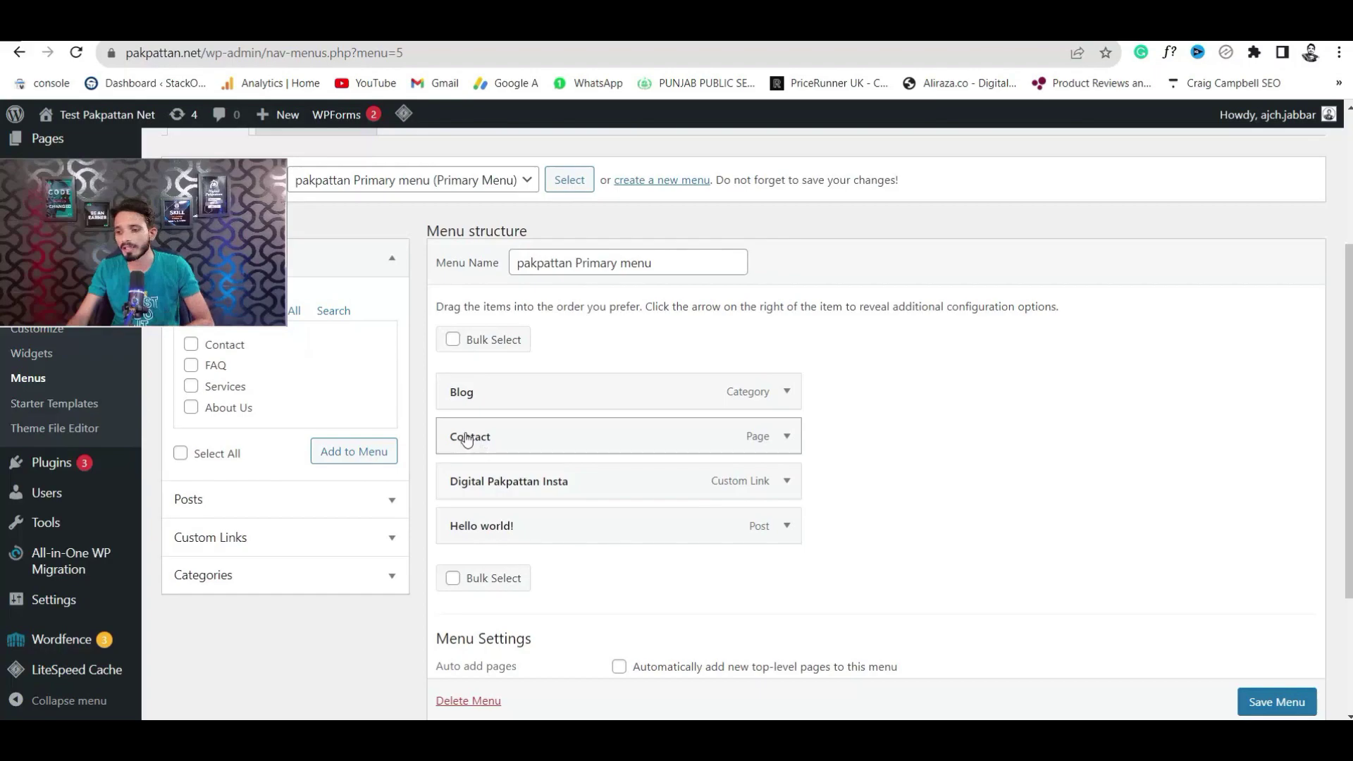
left_click(488, 448)
left_click_drag(495, 460, 499, 488)
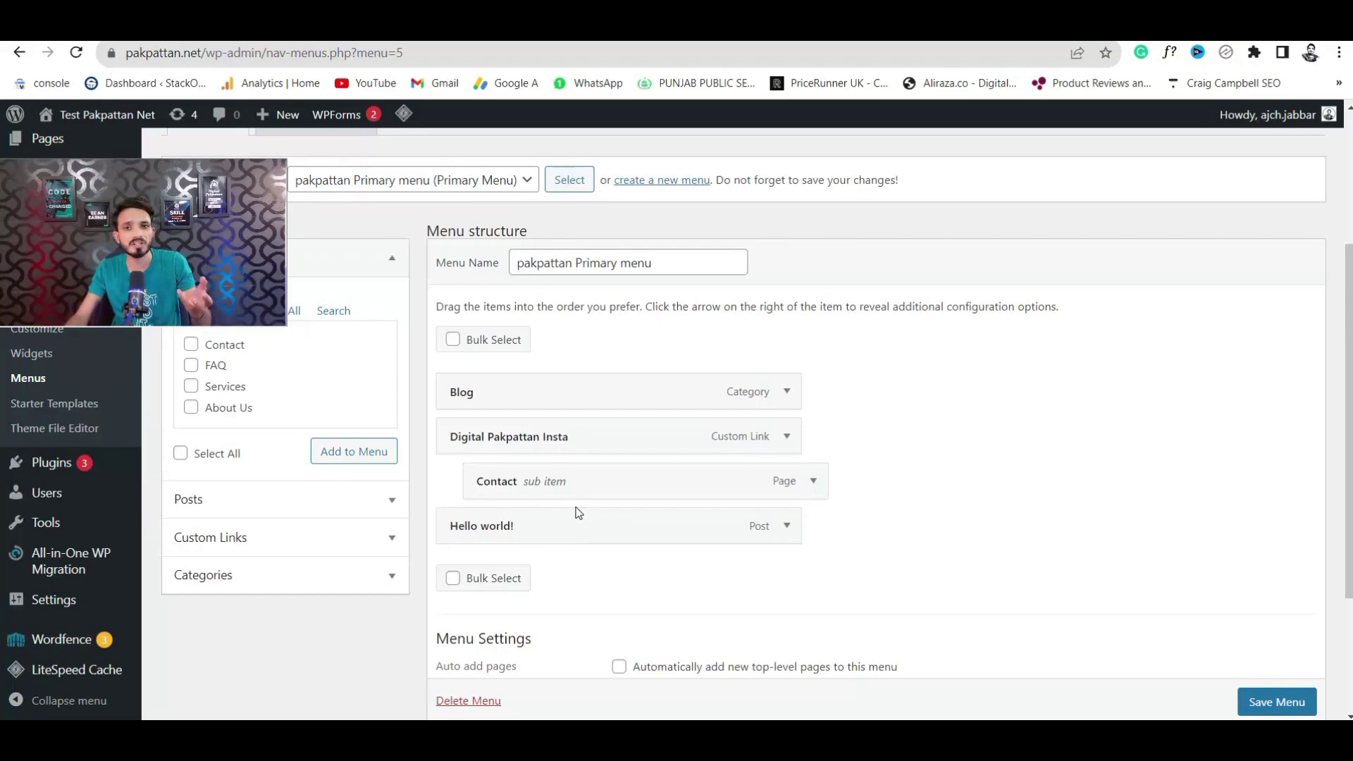
left_click(1266, 707)
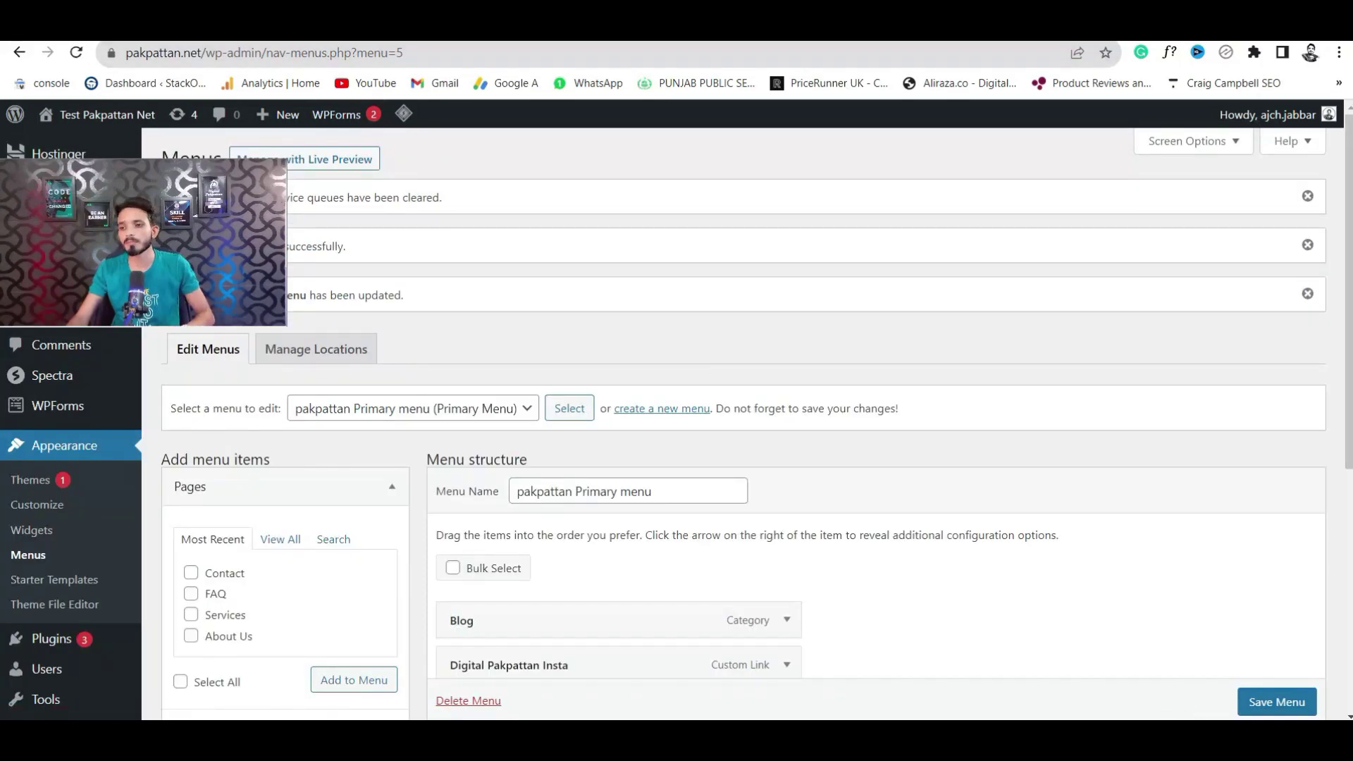
Step: Reload the site's home page and check the submenu under Digital Pakpattan Insta in the header
left_click(88, 27)
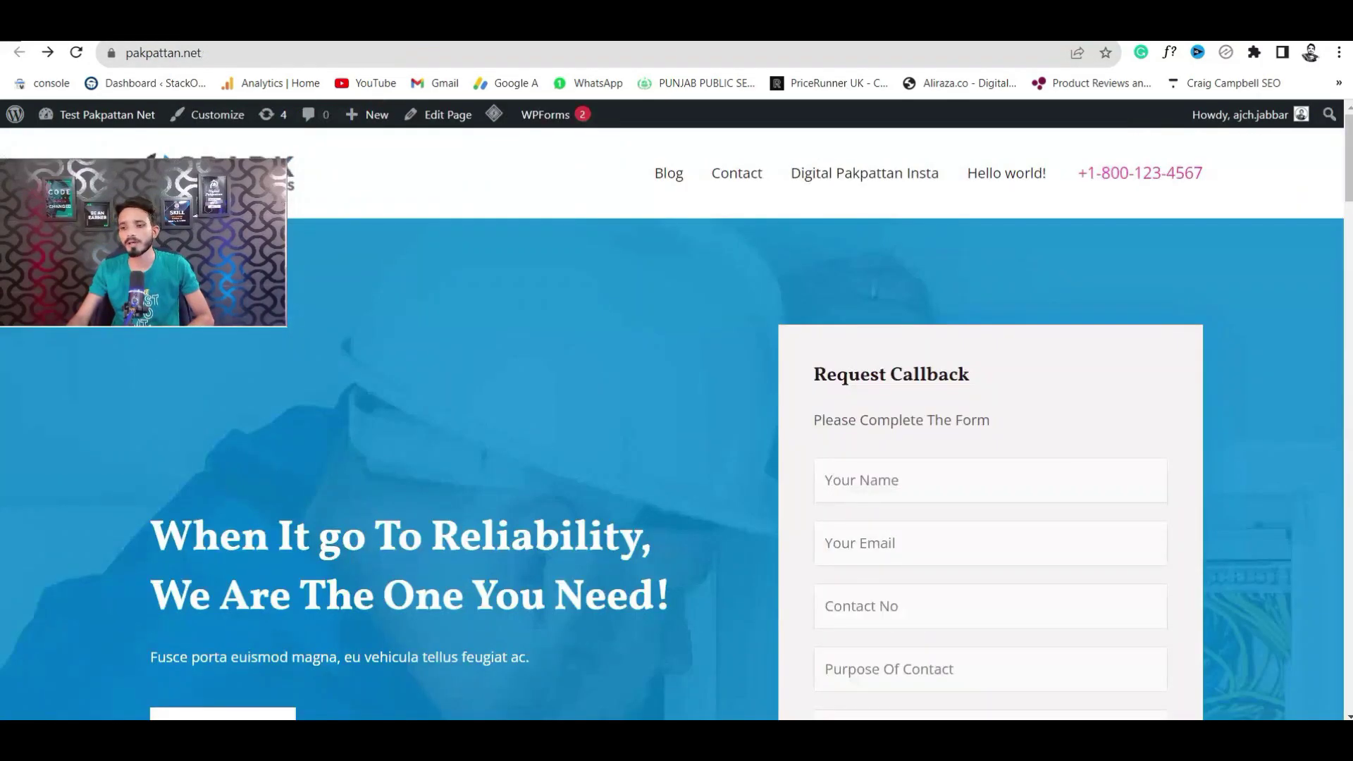
left_click(77, 54)
mouse_move(849, 187)
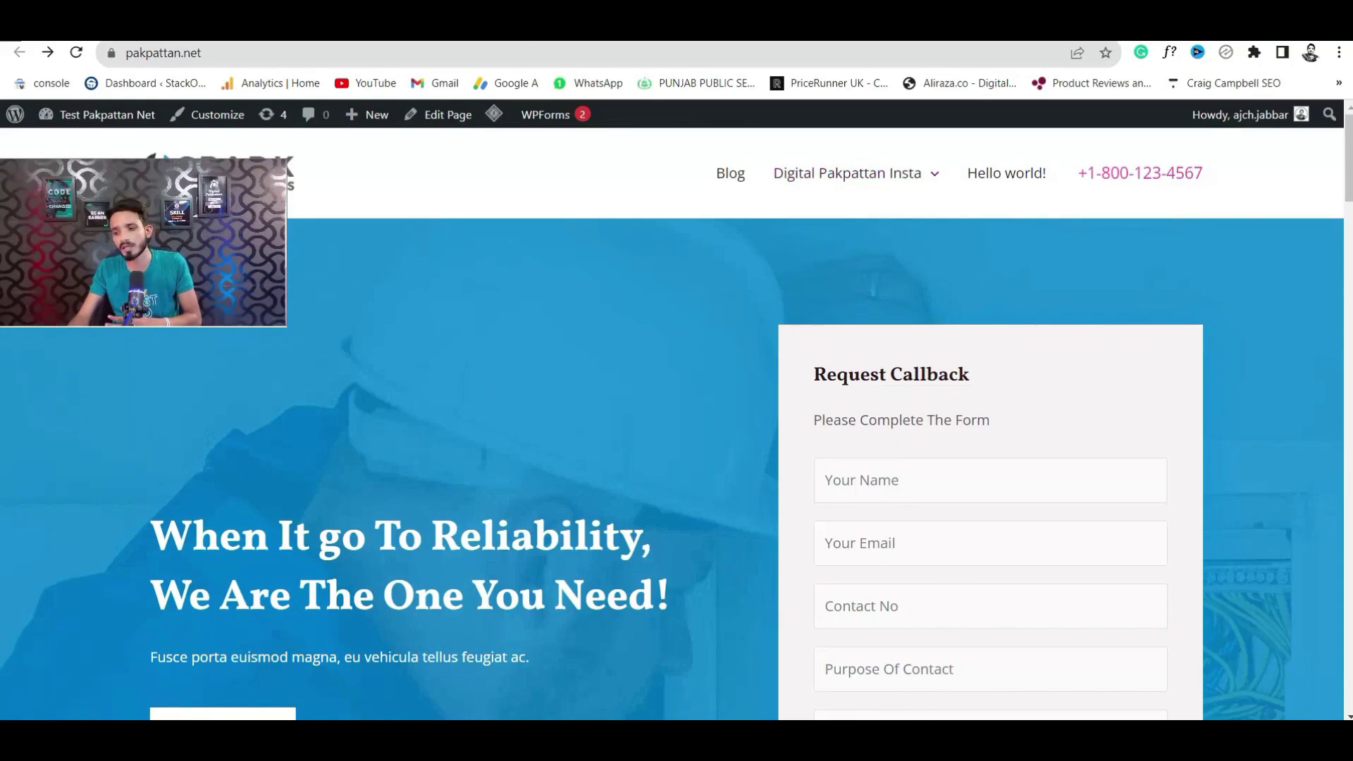
Step: Open goto.com.pk and examine the multi-level submenus under Phones & Devices, including Mobile Phones and Wearable Devices
left_click(509, 96)
type("goto.com.pk")
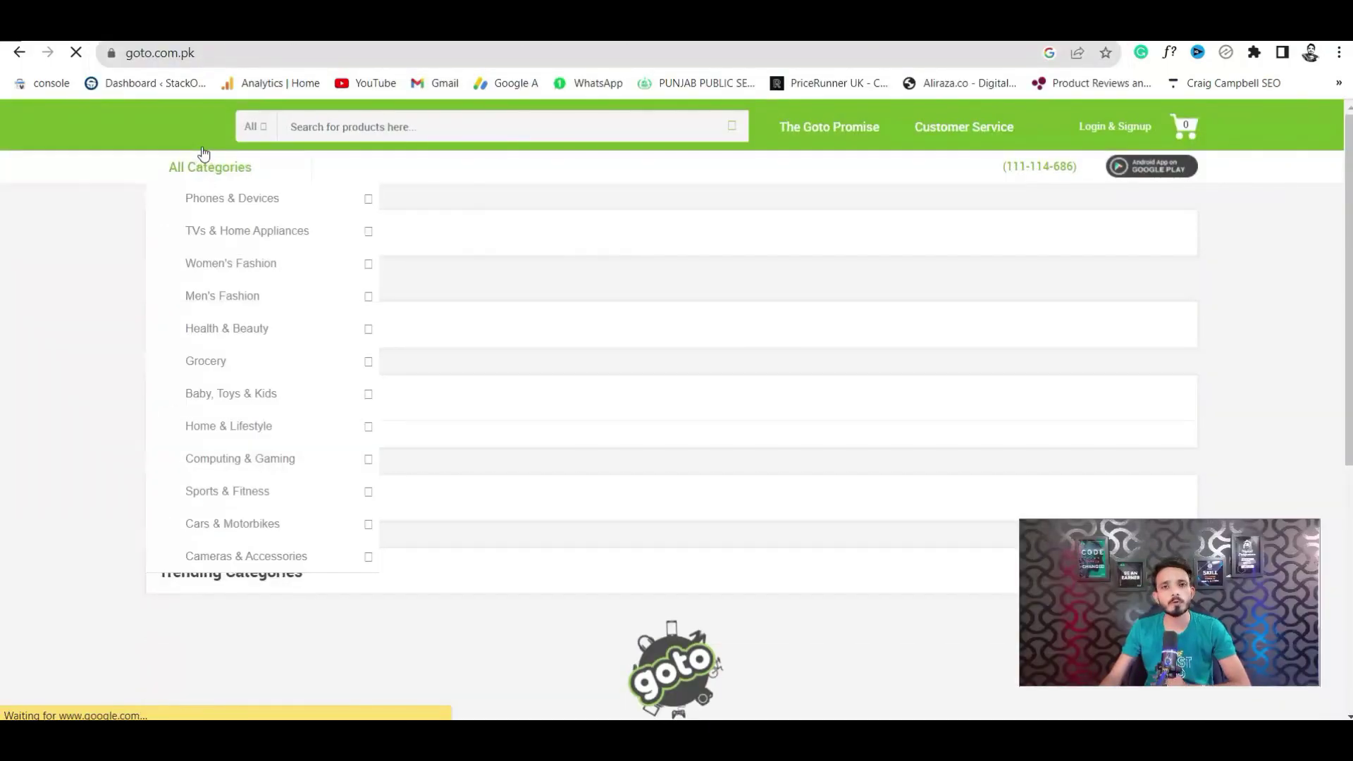
mouse_move(190, 171)
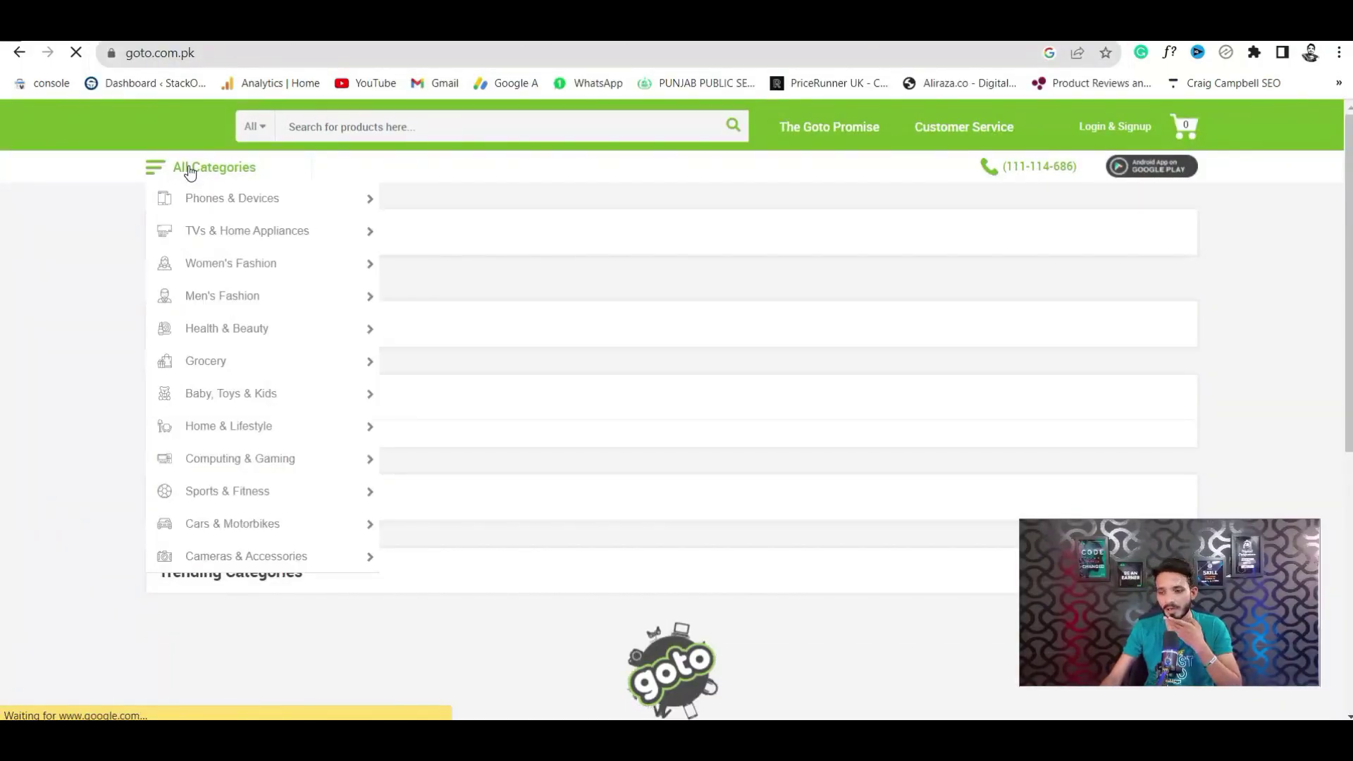
mouse_move(206, 204)
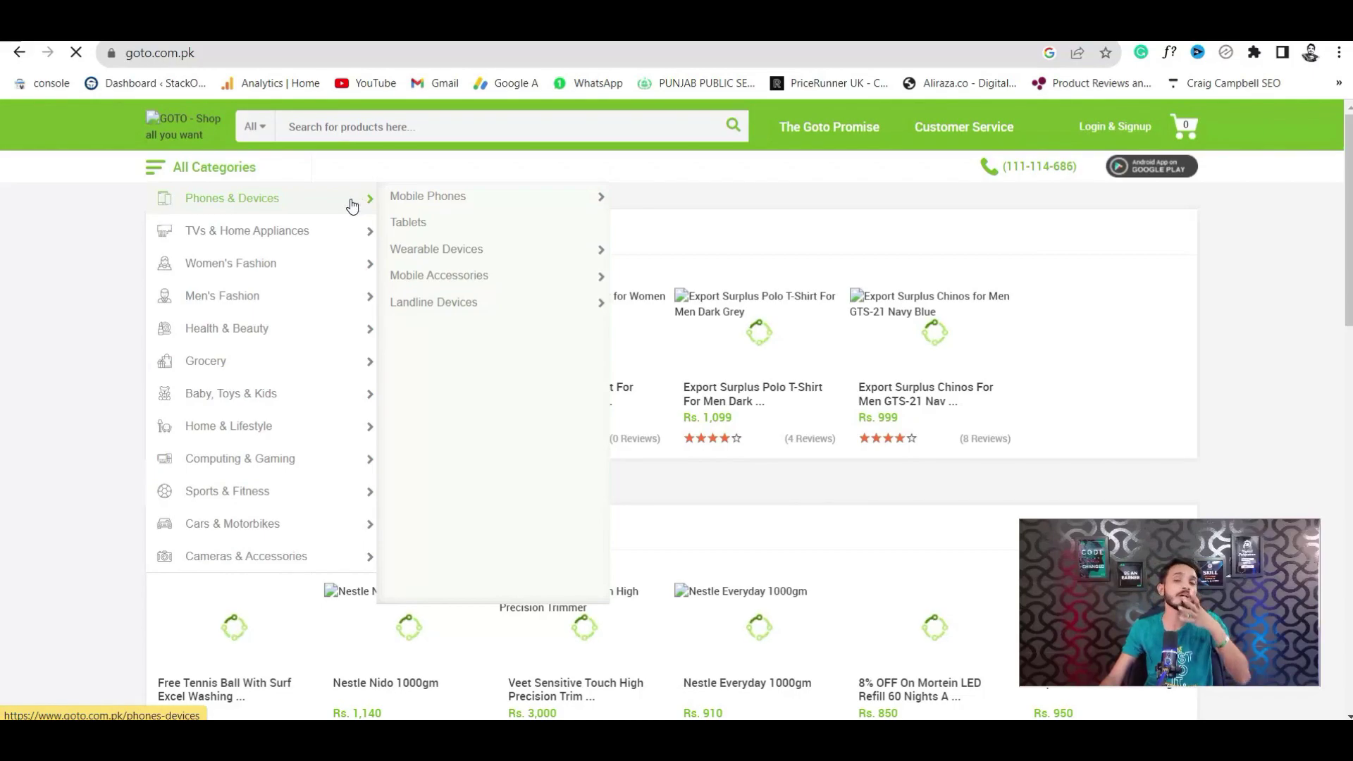
mouse_move(427, 204)
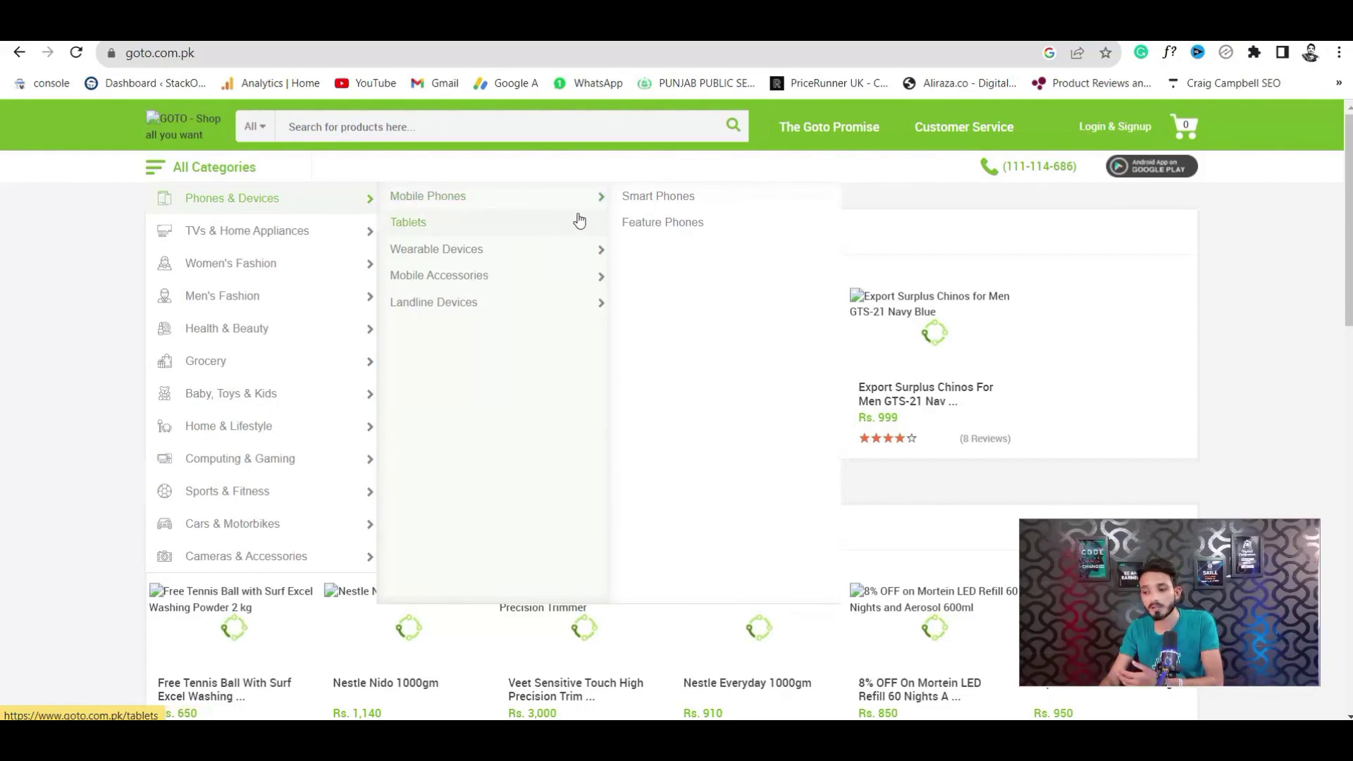
mouse_move(429, 252)
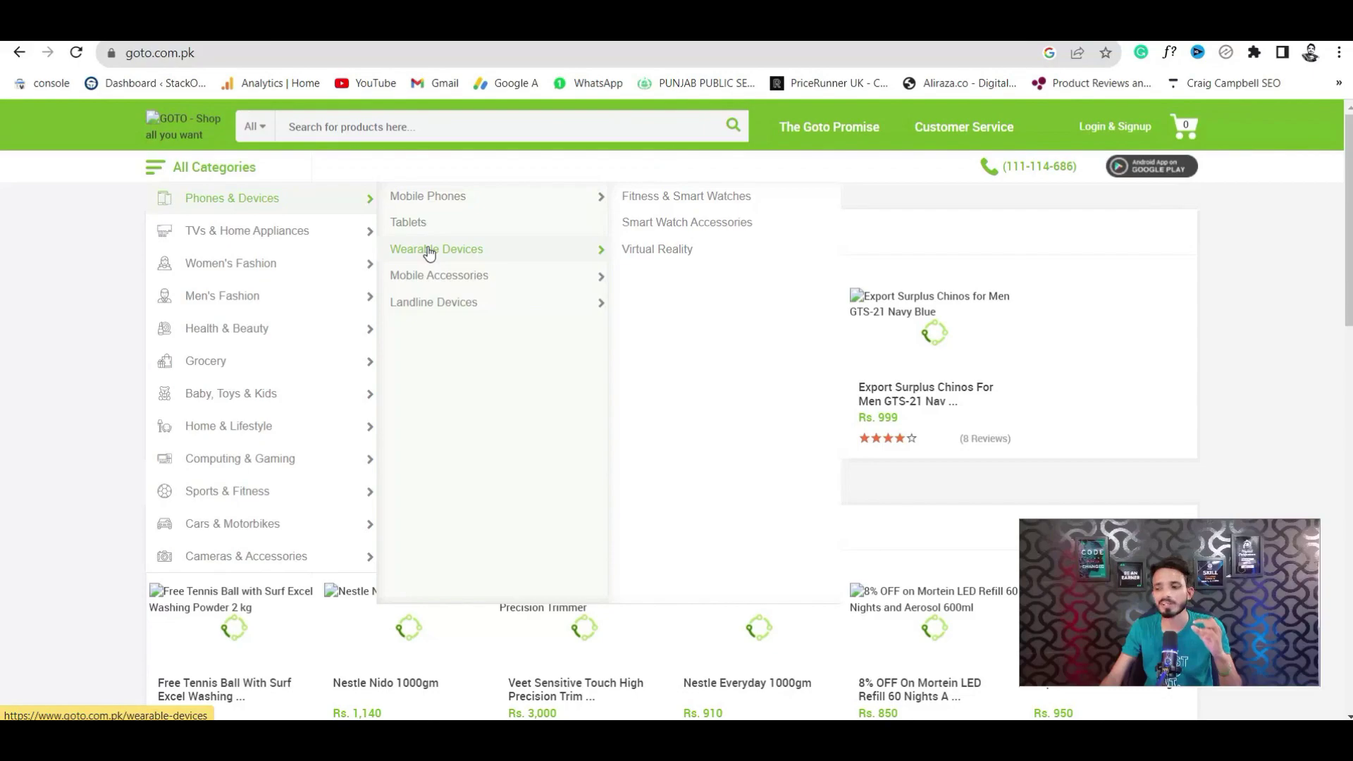
Step: Compare the Digital Pakpattan Insta submenu on the site's home page with the structure in the menu editor
left_click(254, 28)
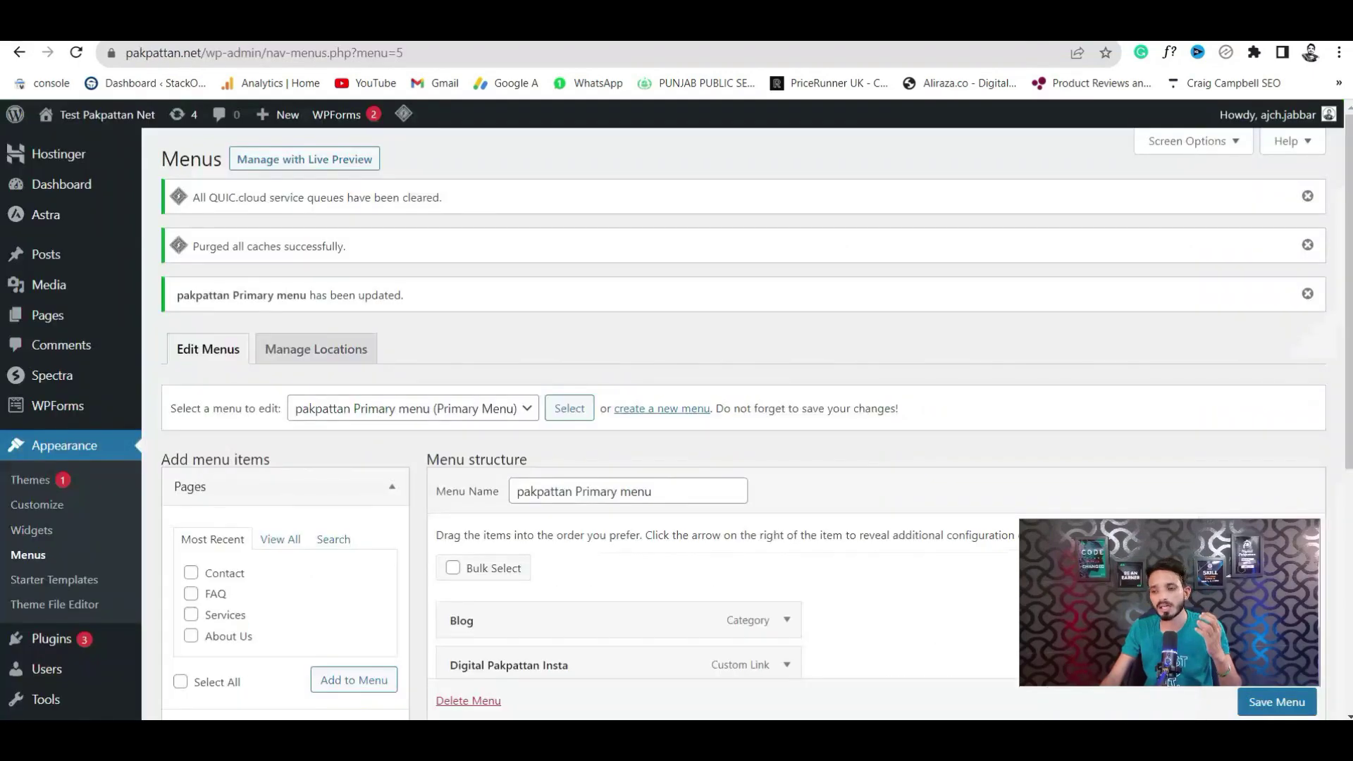
left_click(395, 29)
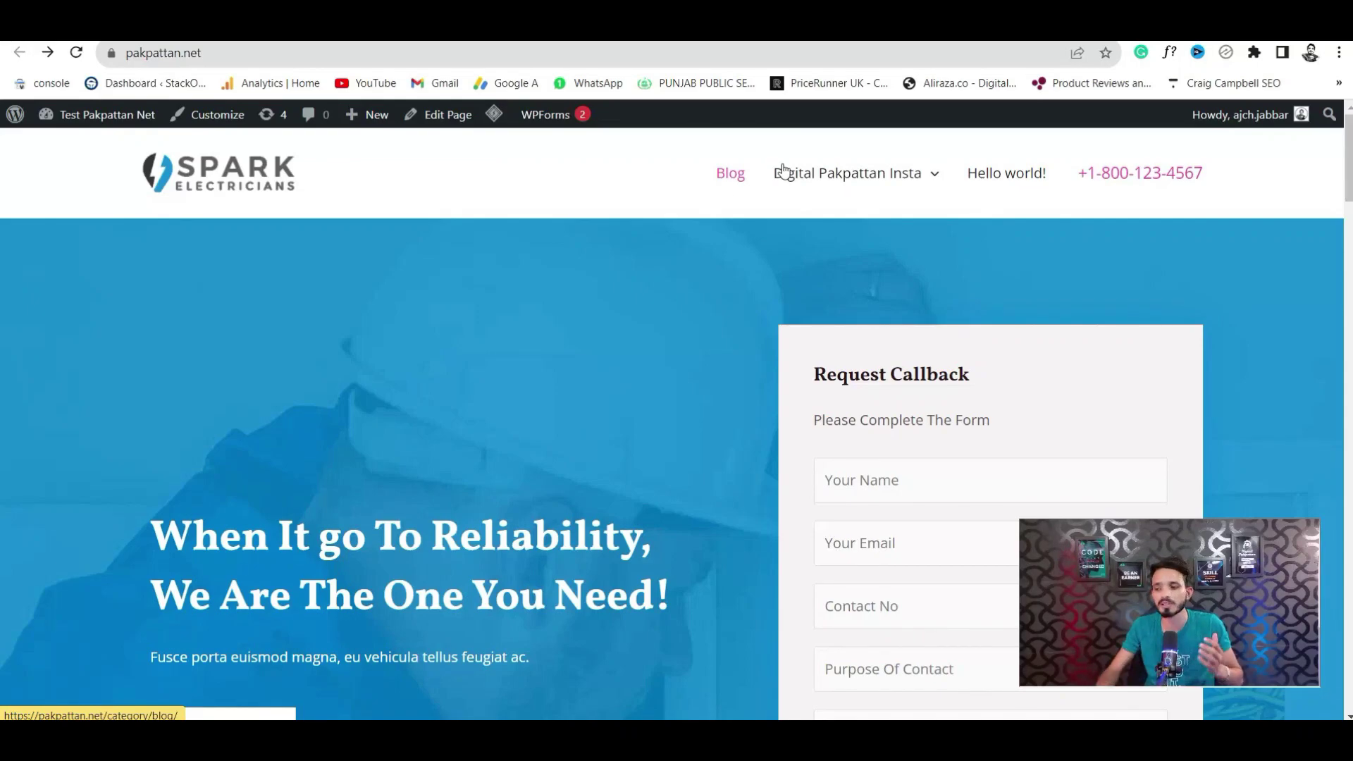
mouse_move(843, 183)
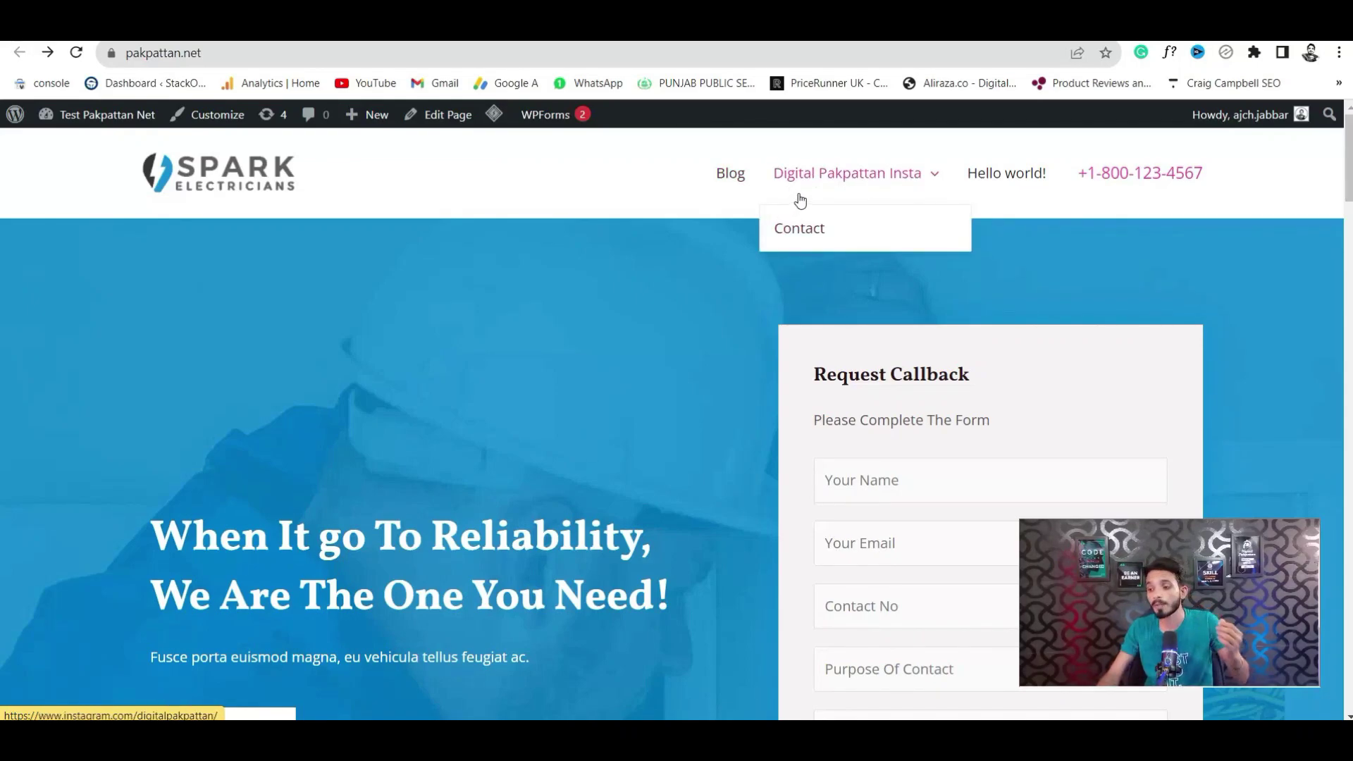
left_click(225, 30)
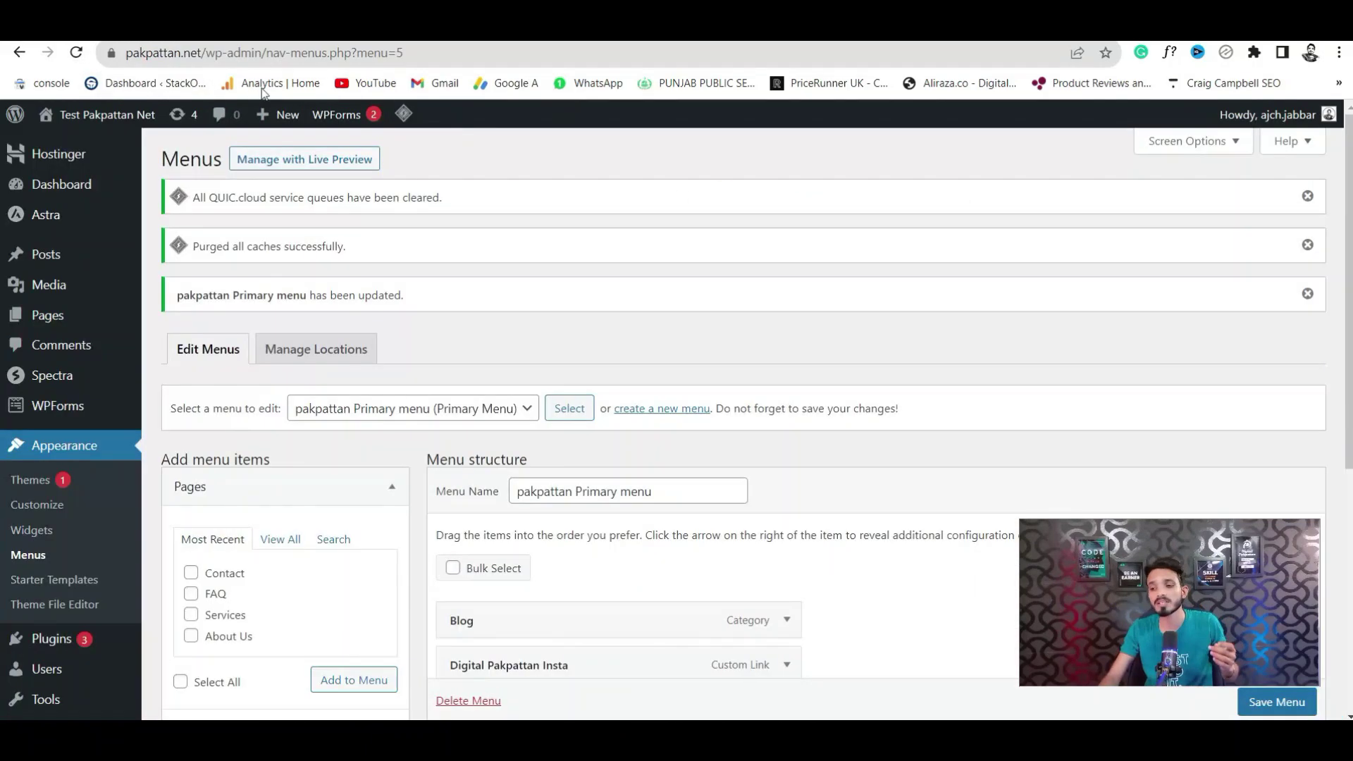
scroll(1218, 374, "down", 3)
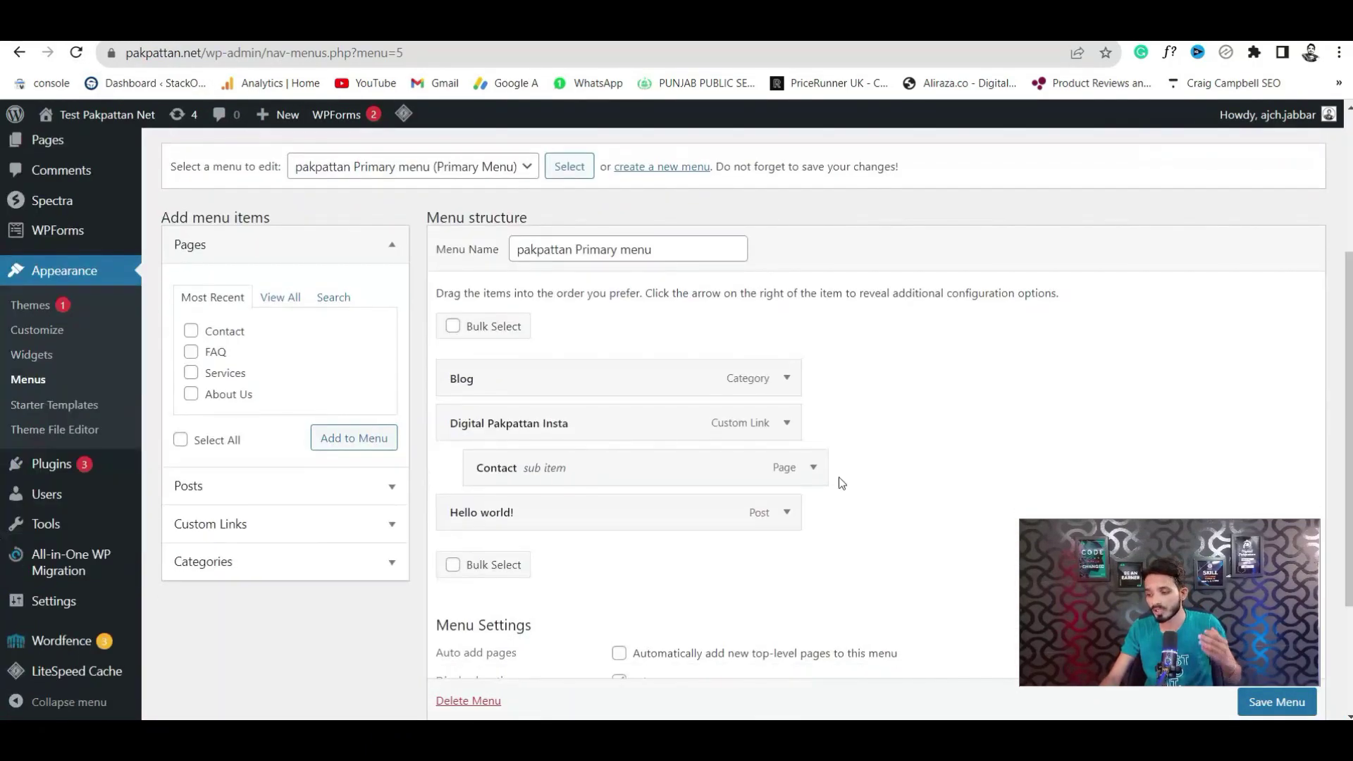
Step: Change the navigation label of the Digital Pakpattan Insta custom link to "Digital Insta" and save the menu
left_click(788, 423)
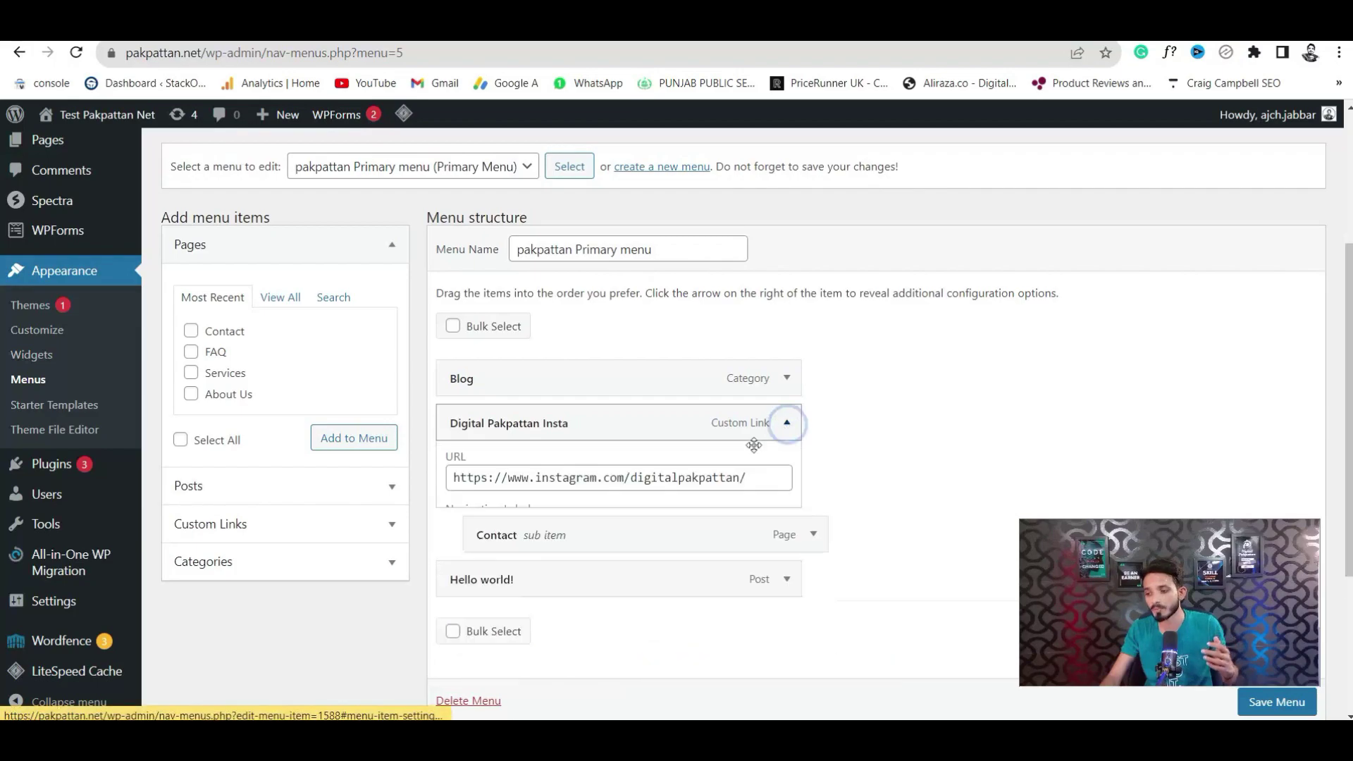
left_click(577, 536)
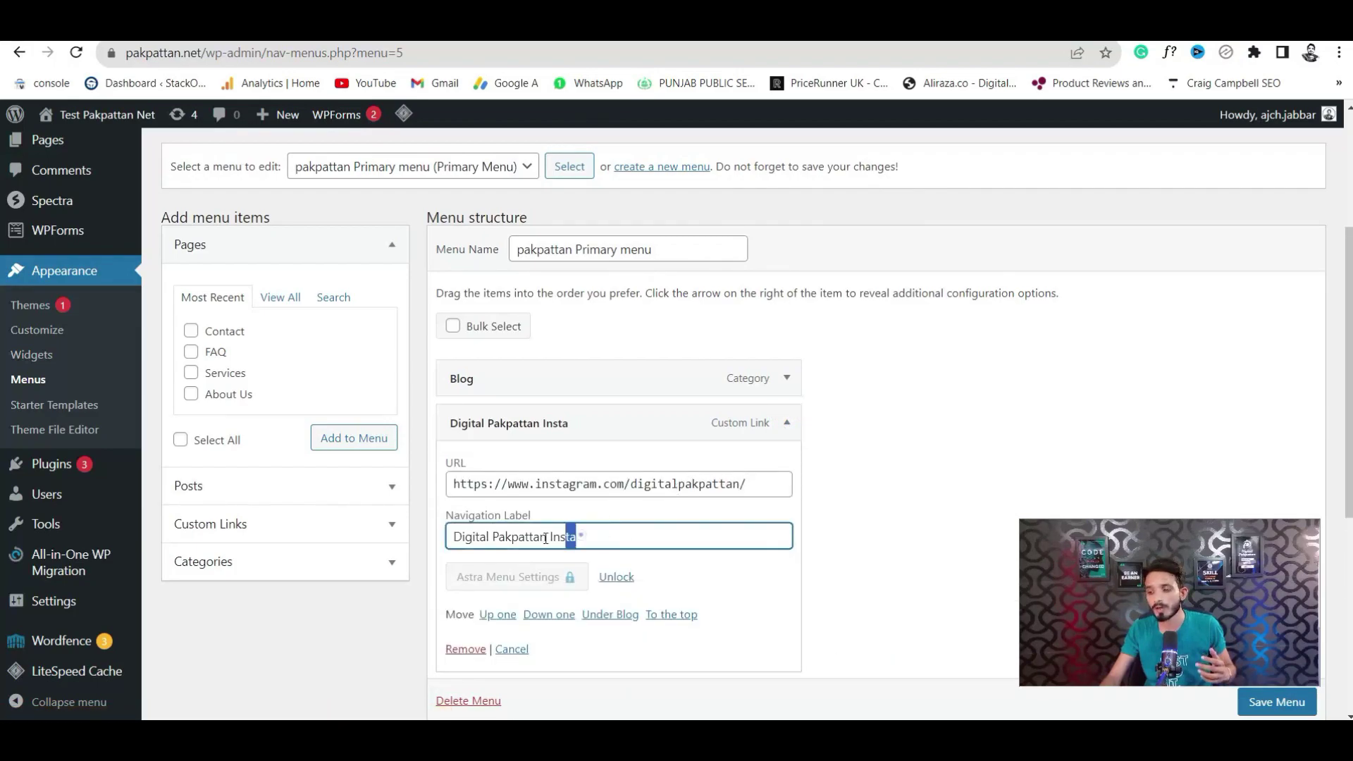
left_click_drag(580, 537, 494, 539)
key("BackSpace")
type("Insta")
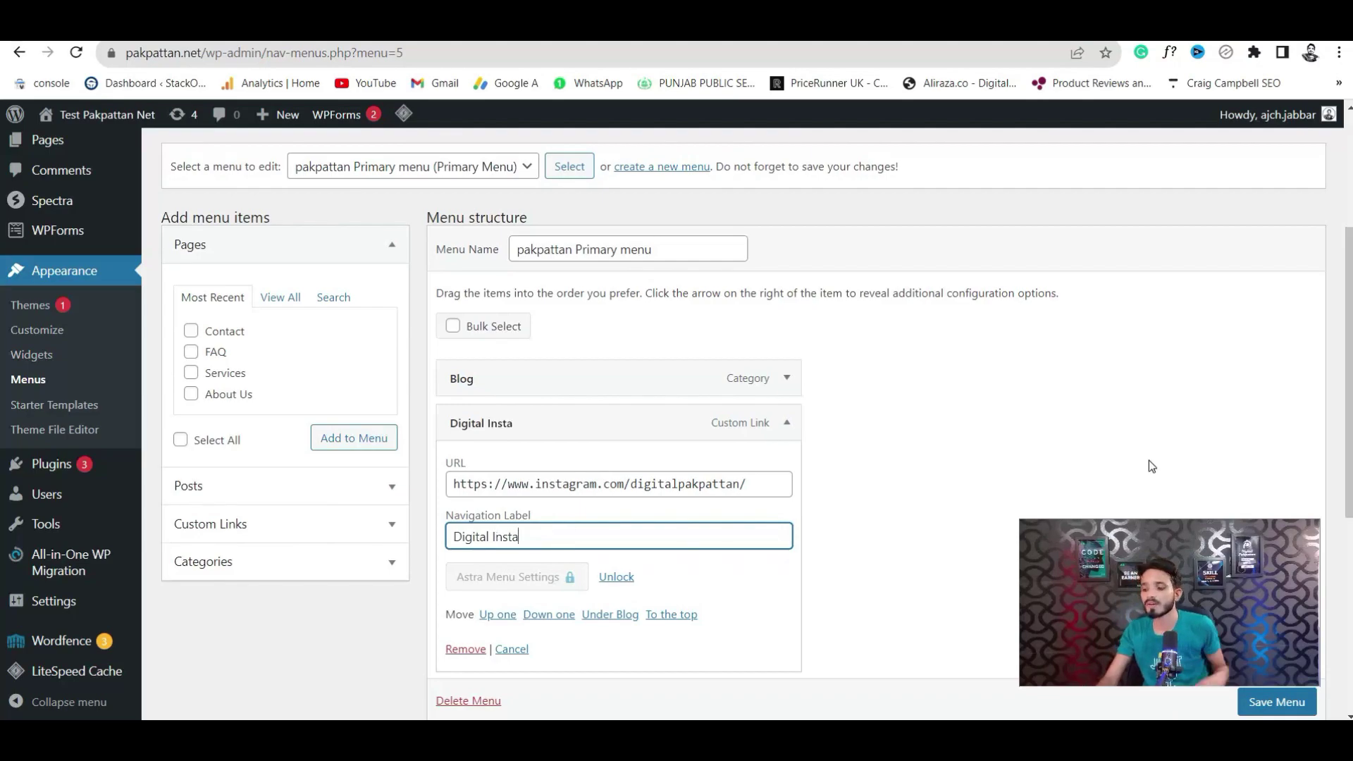
scroll(2, 621, "down", 3)
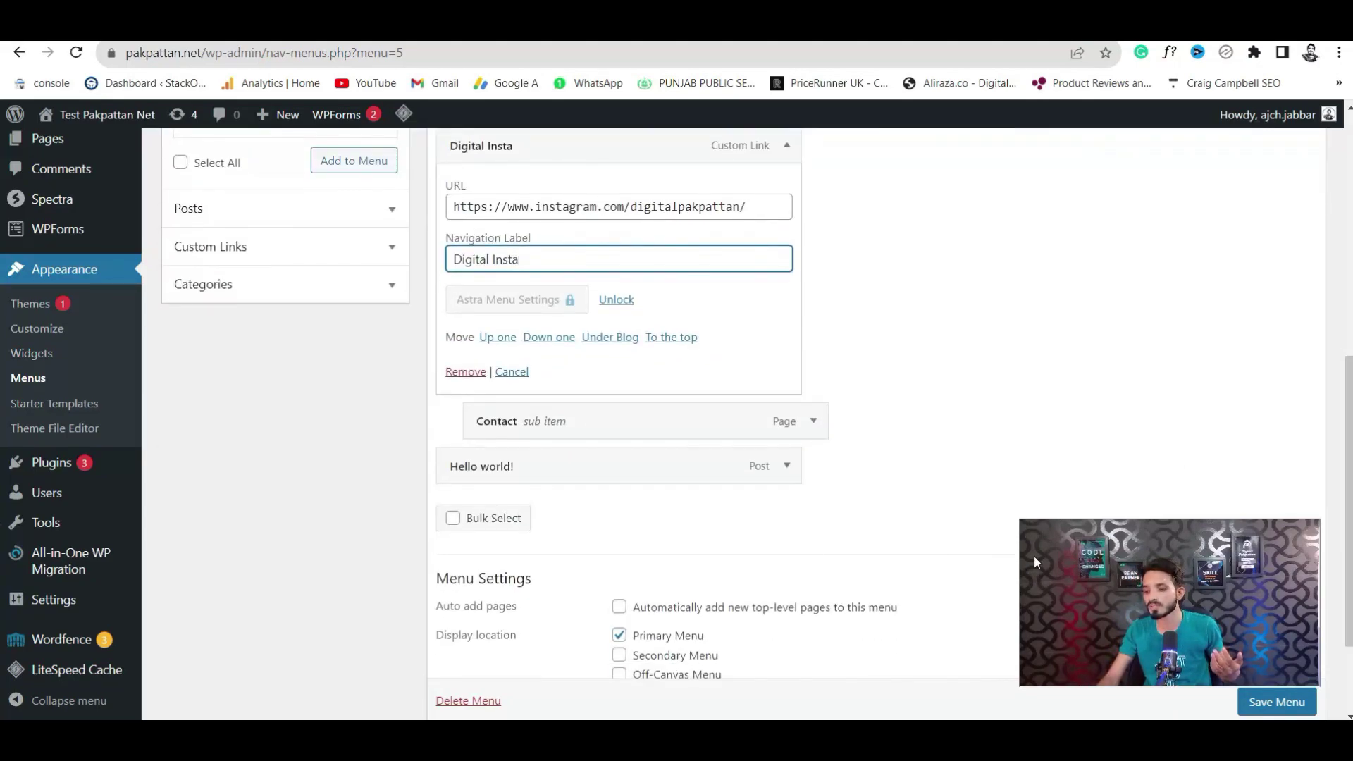
scroll(2, 617, "down", 2)
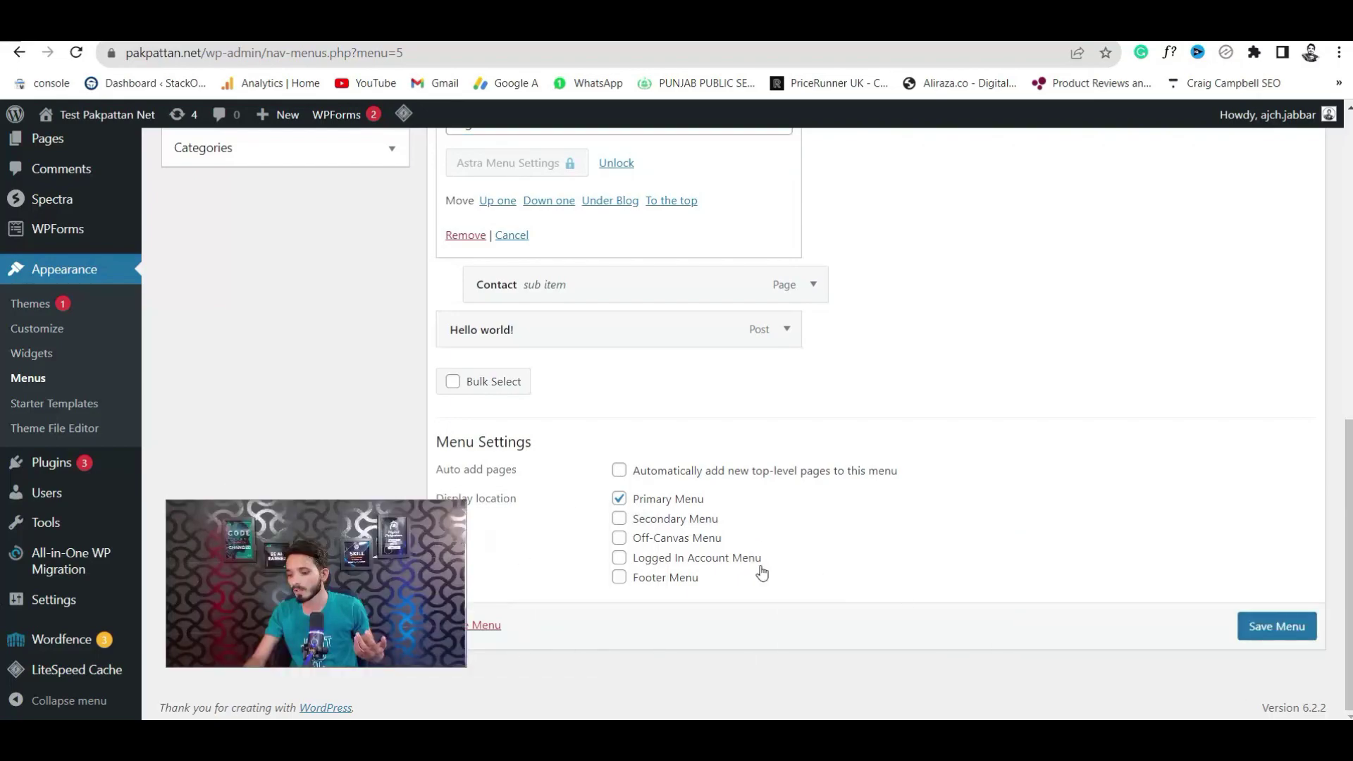
left_click(1260, 633)
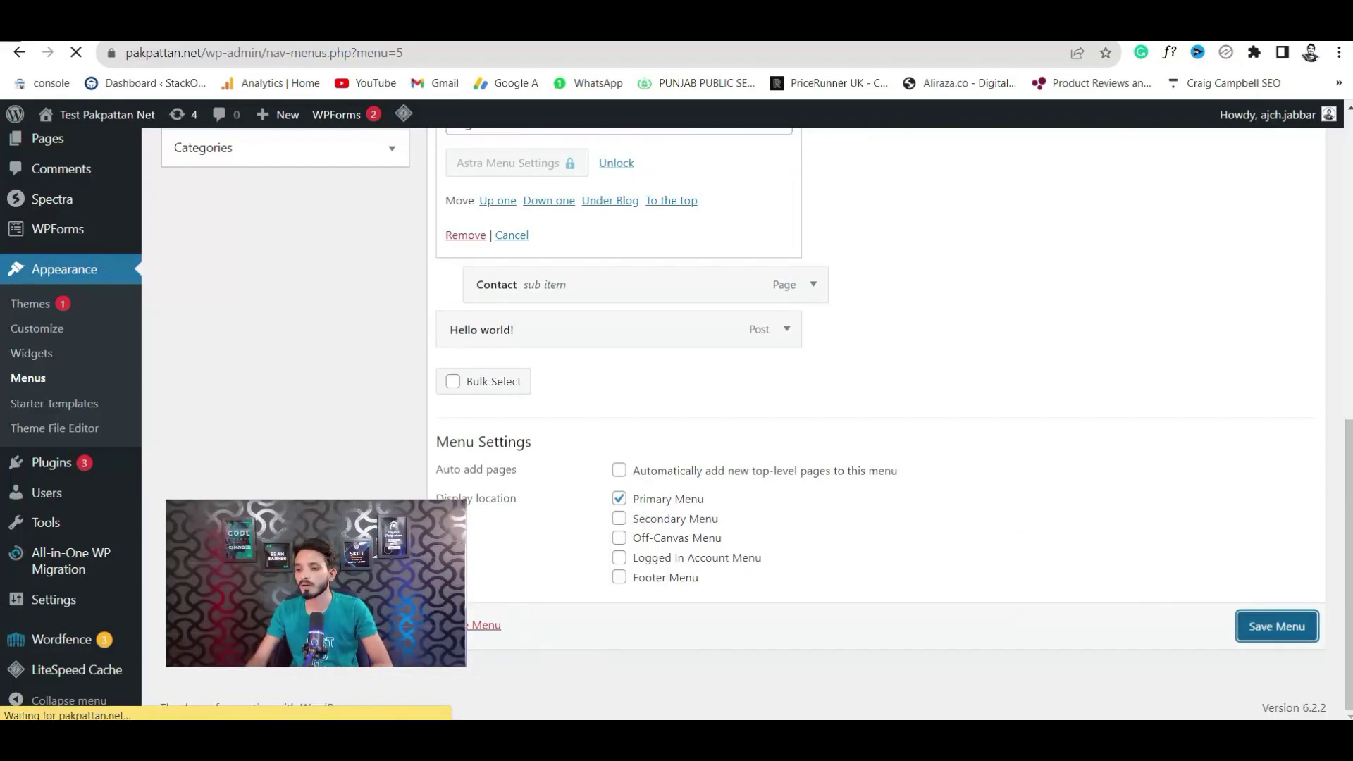
Step: Reload the site's home page and check the renamed Instagram link in the header menu
left_click(296, 30)
left_click(76, 52)
mouse_move(909, 172)
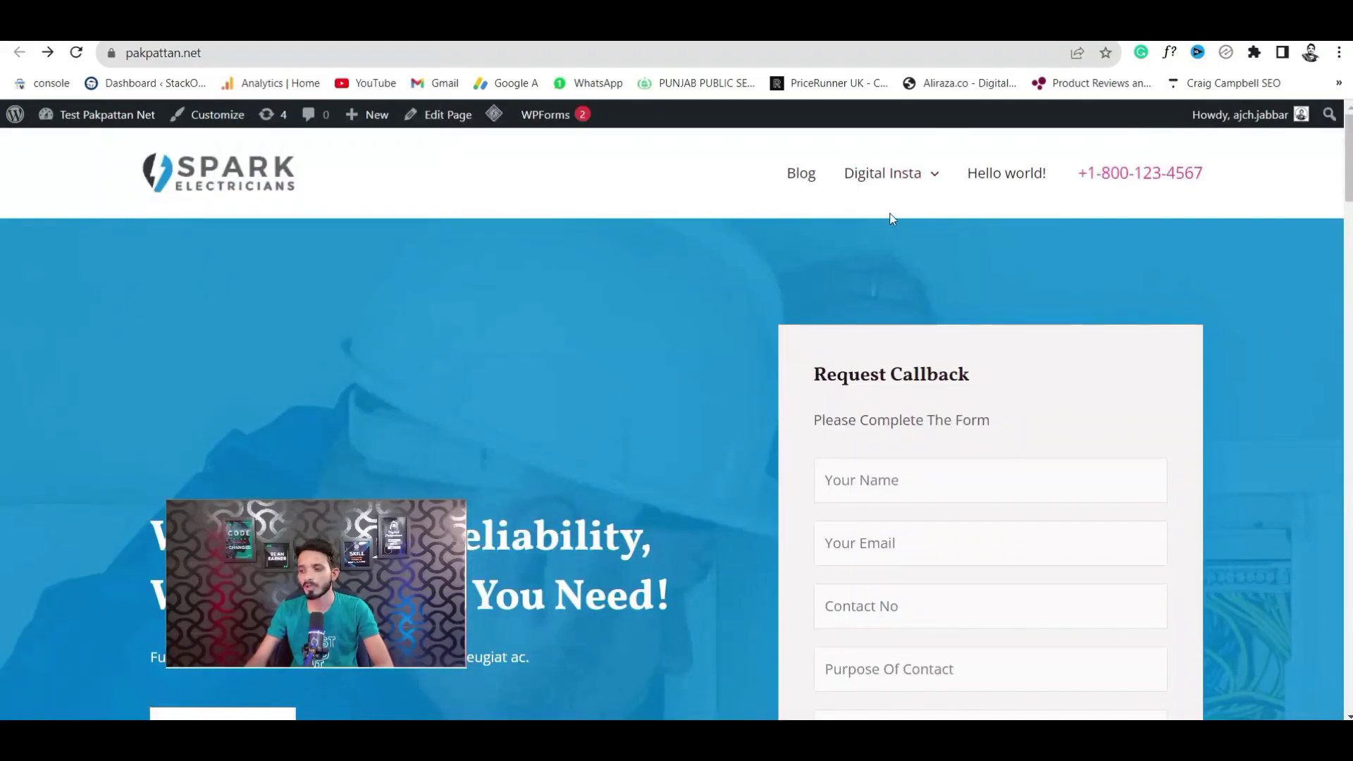